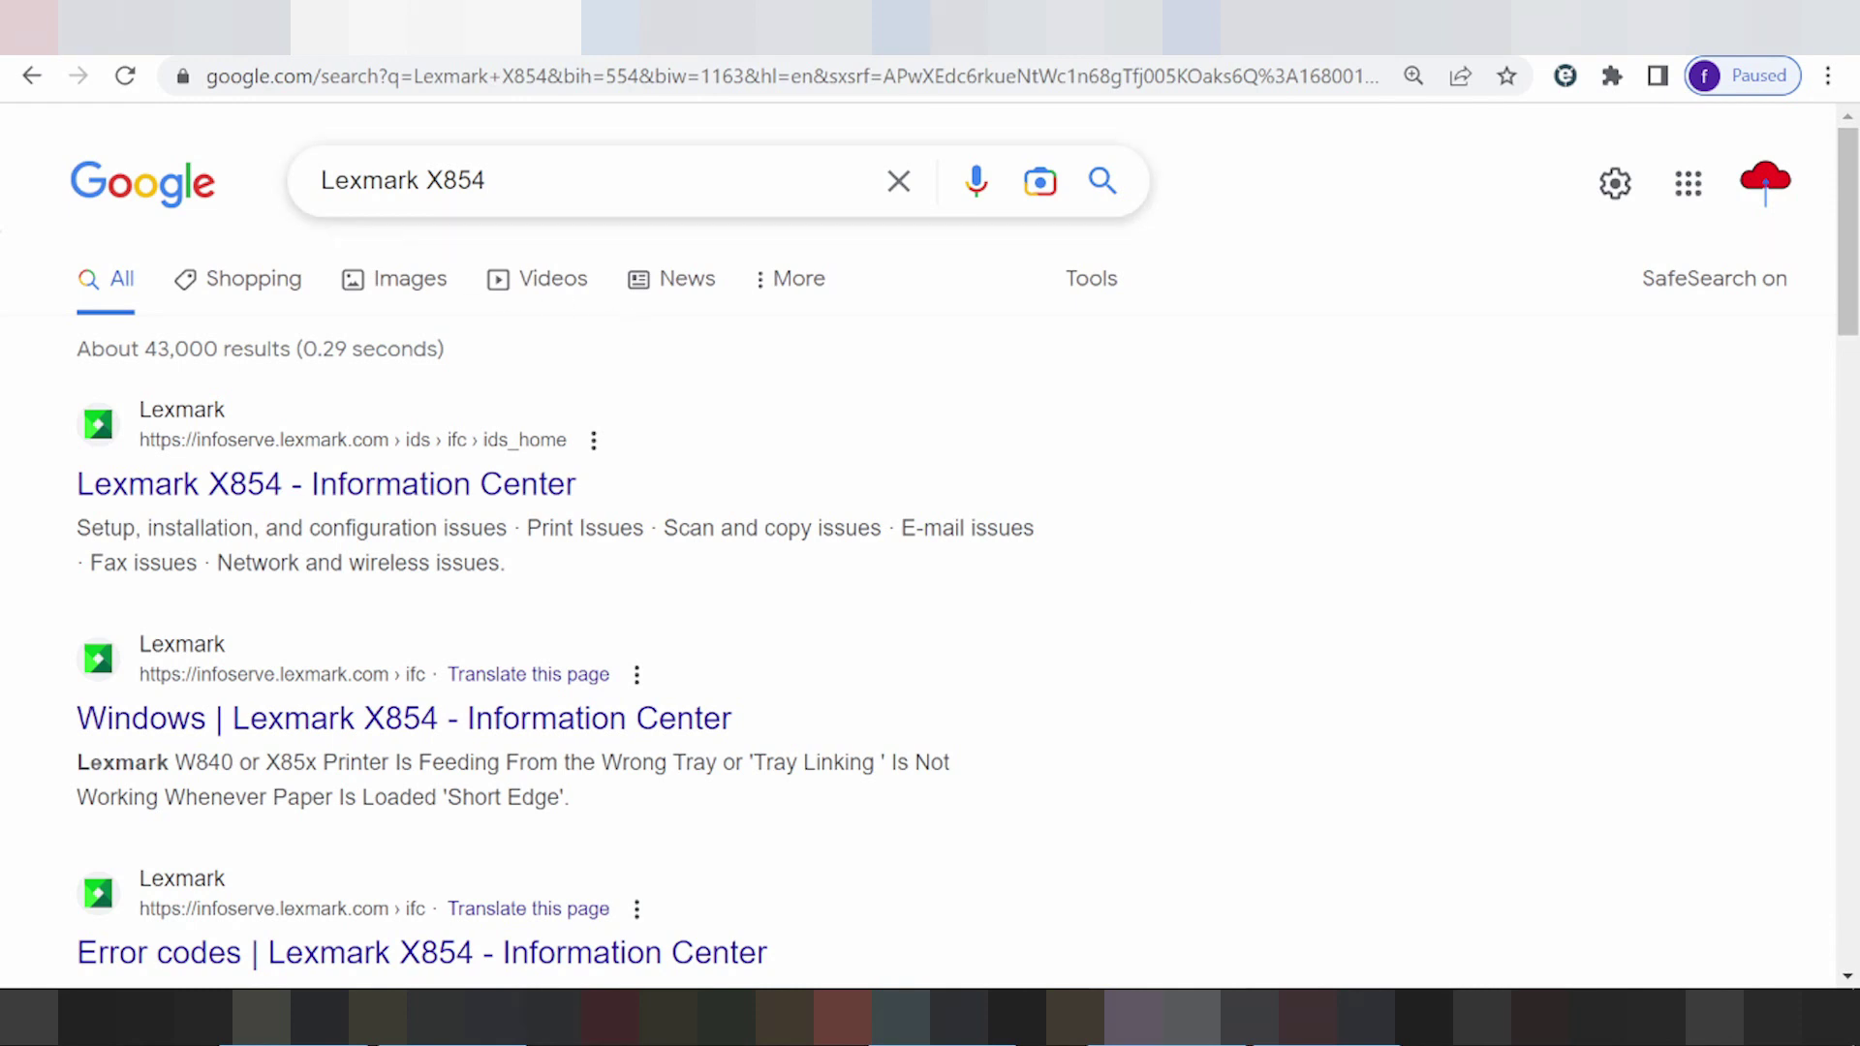
# Extend the Google query to 'X854 driver download' and run the search
pyautogui.moveTo(426, 180); pyautogui.dragTo(488, 181)
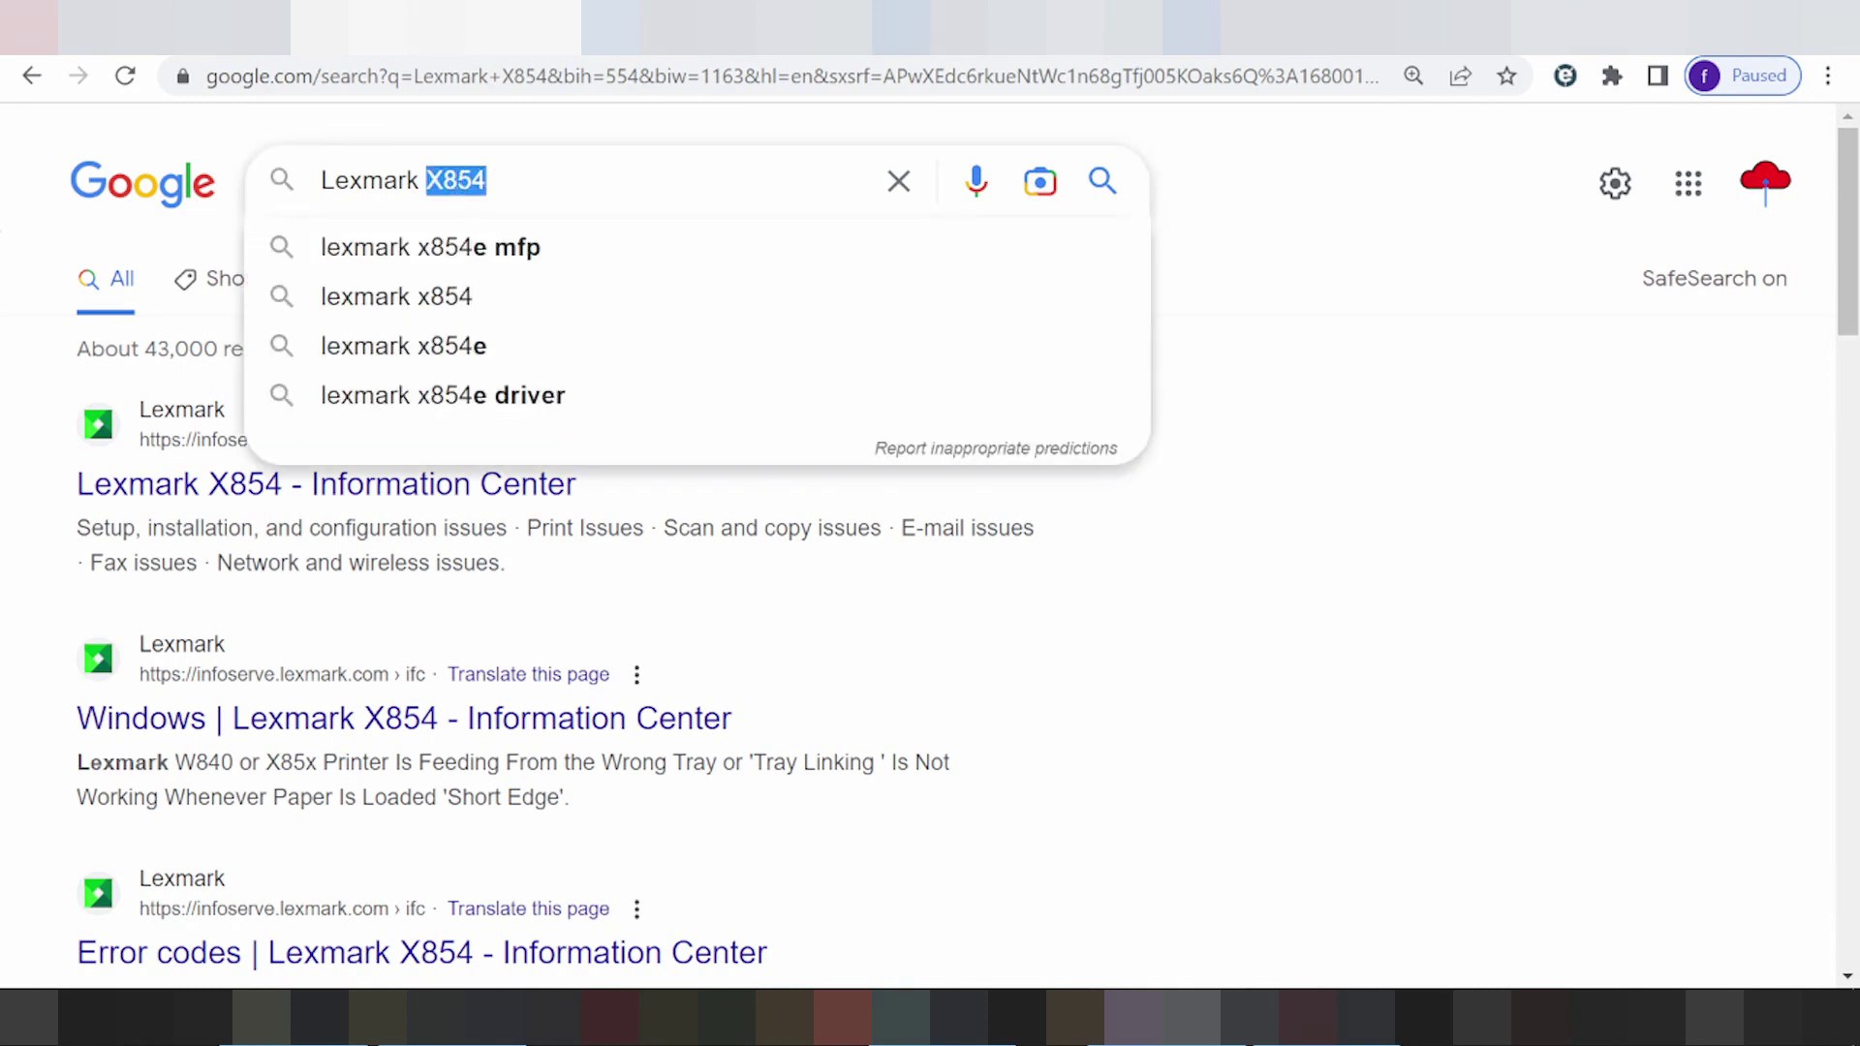
pyautogui.press('Right')
pyautogui.write('driv')
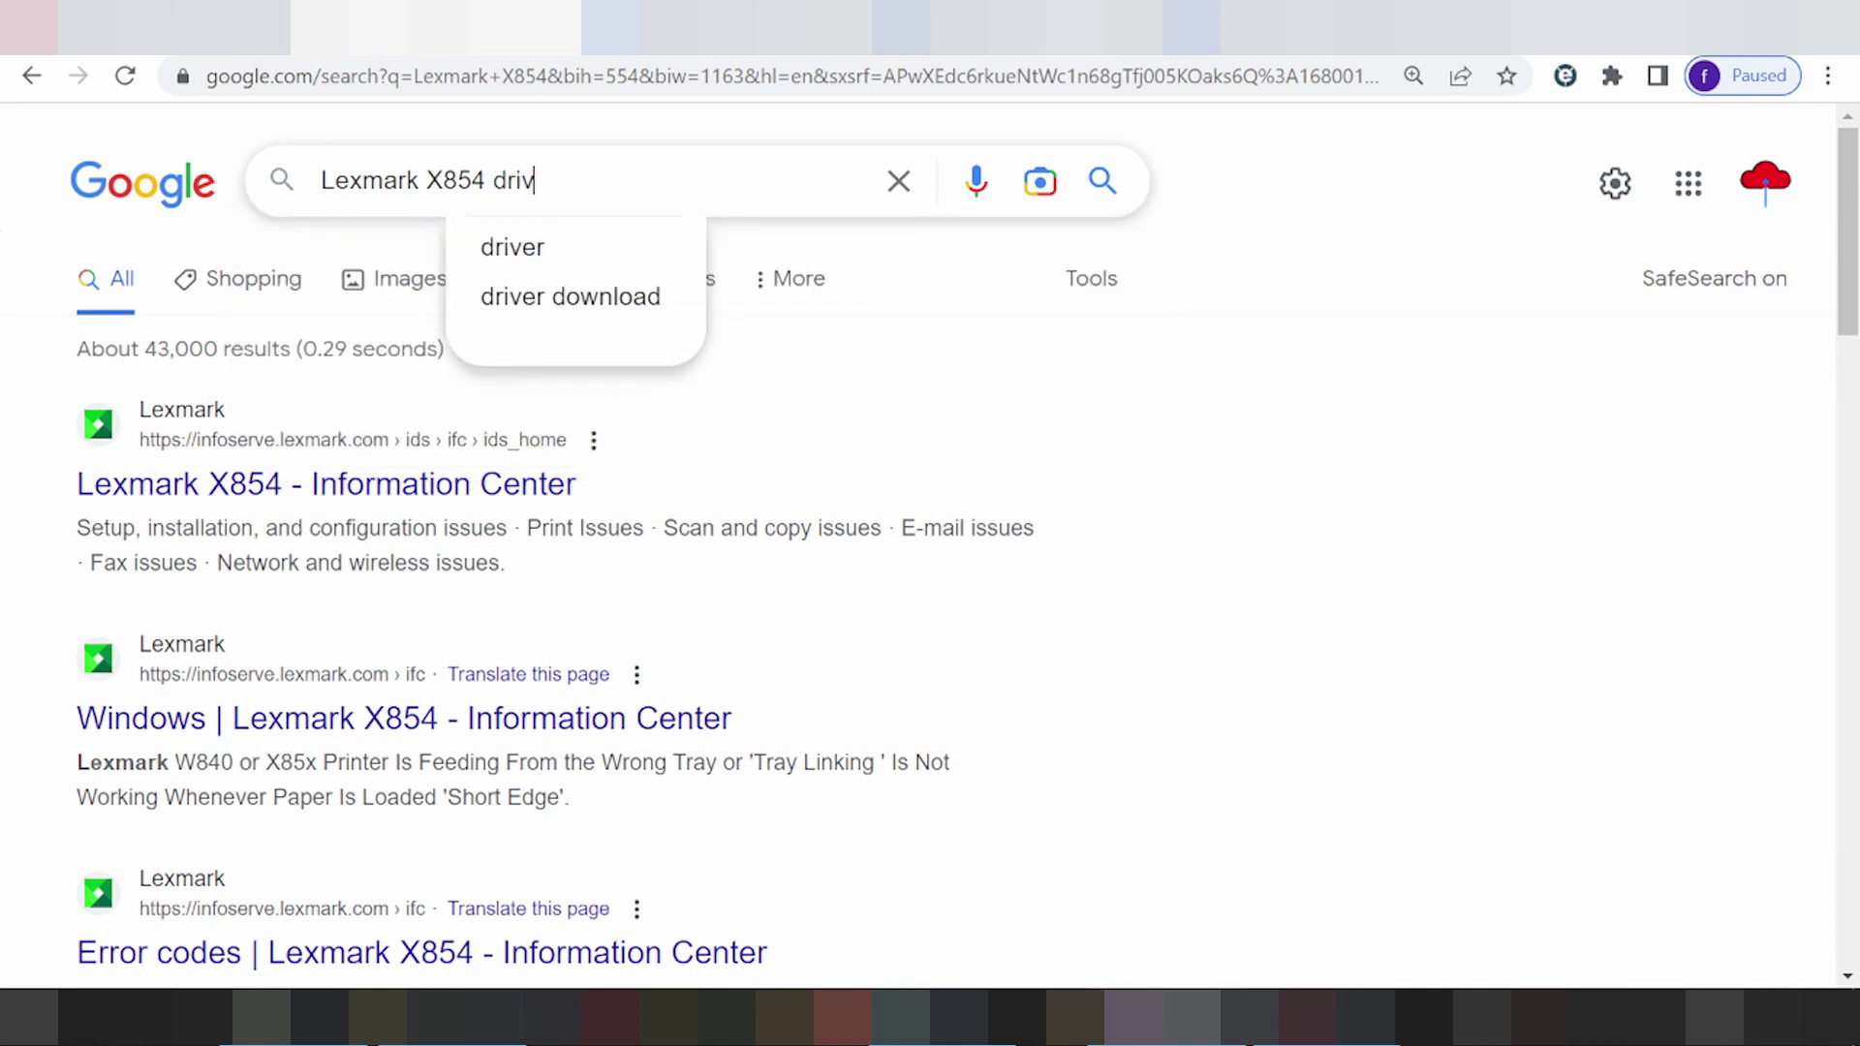
pyautogui.write('er download')
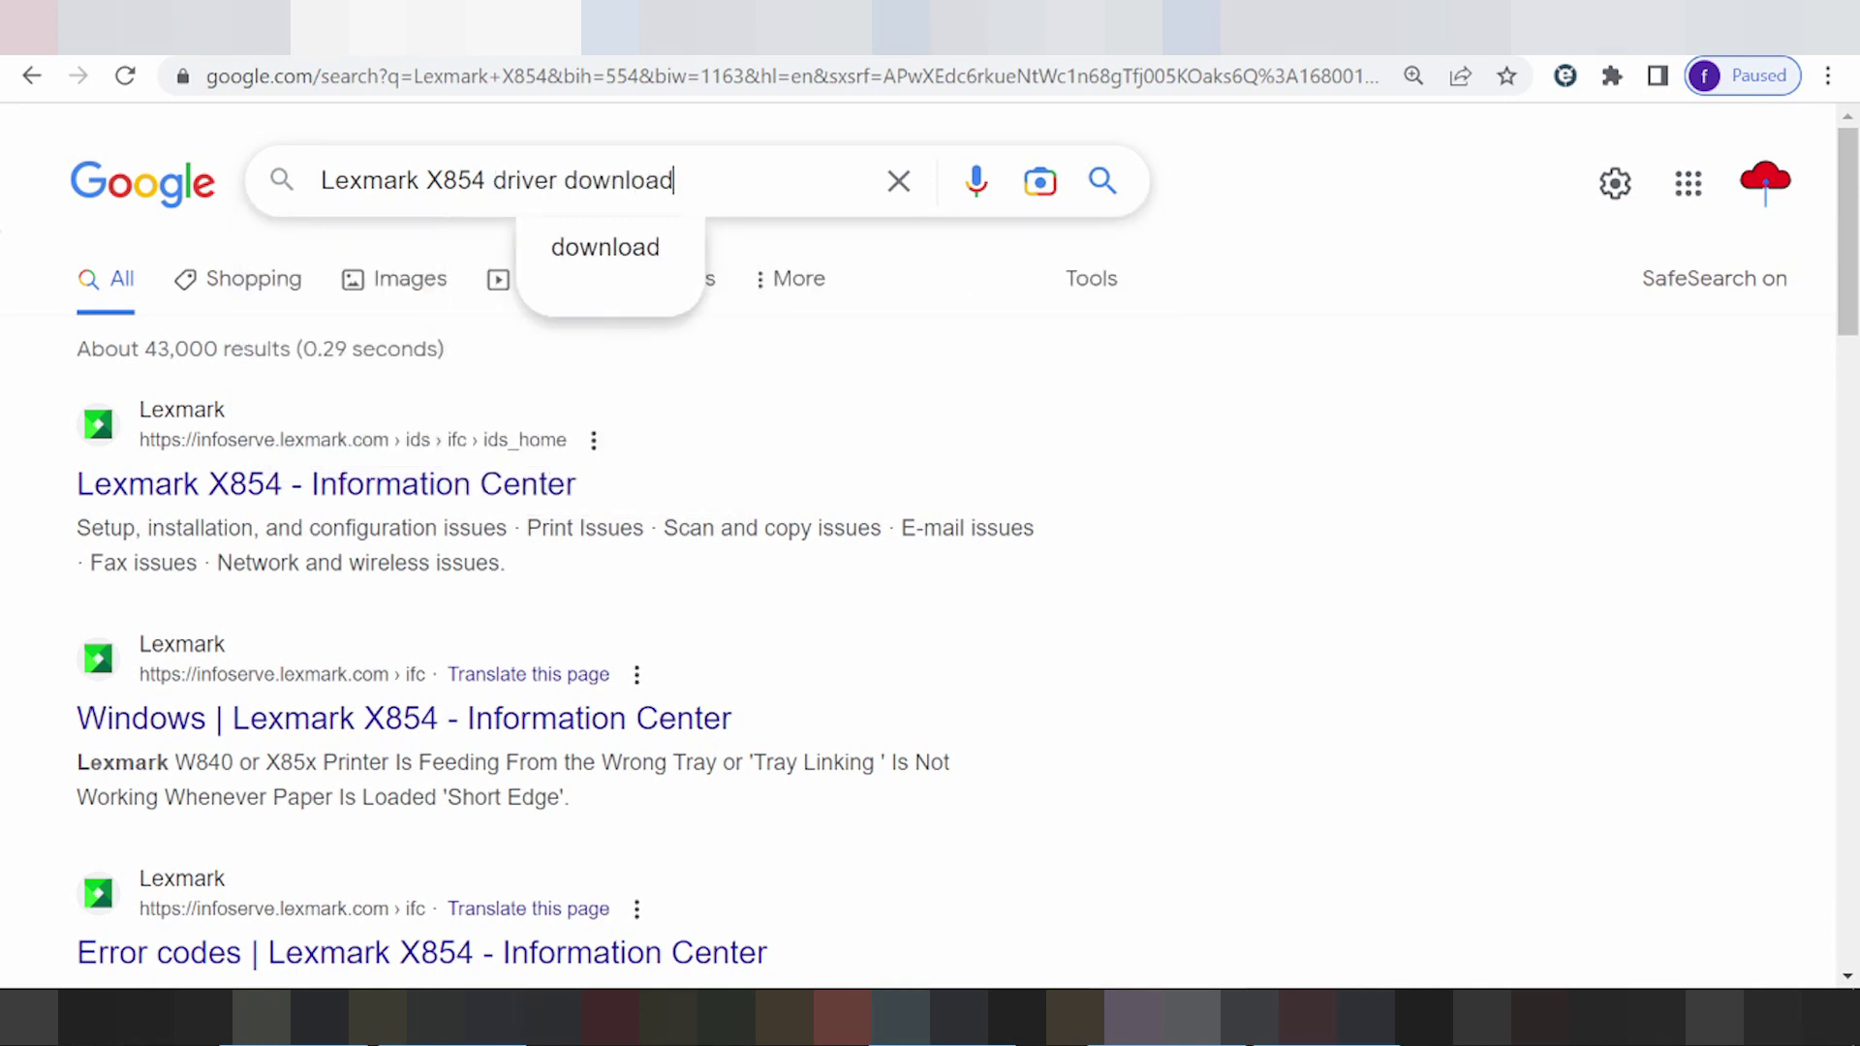
pyautogui.press('Return')
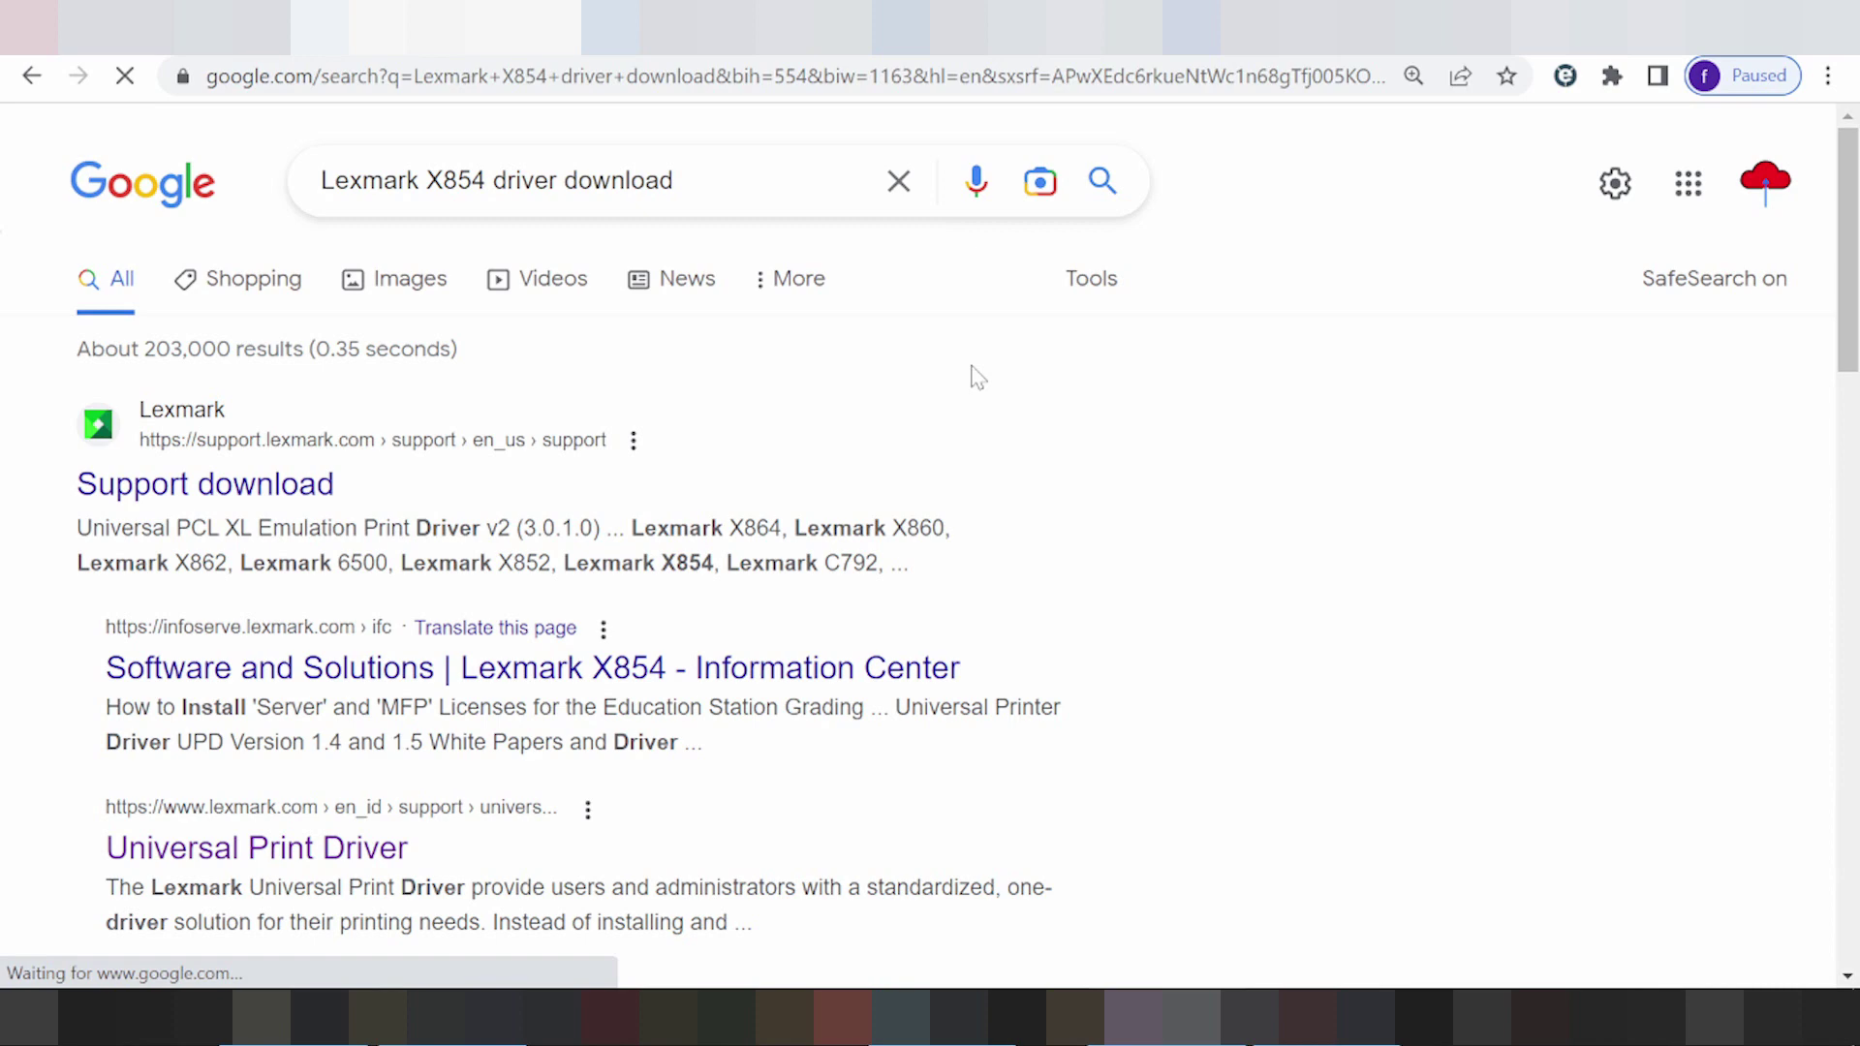
pyautogui.scroll(-2, 976, 376)
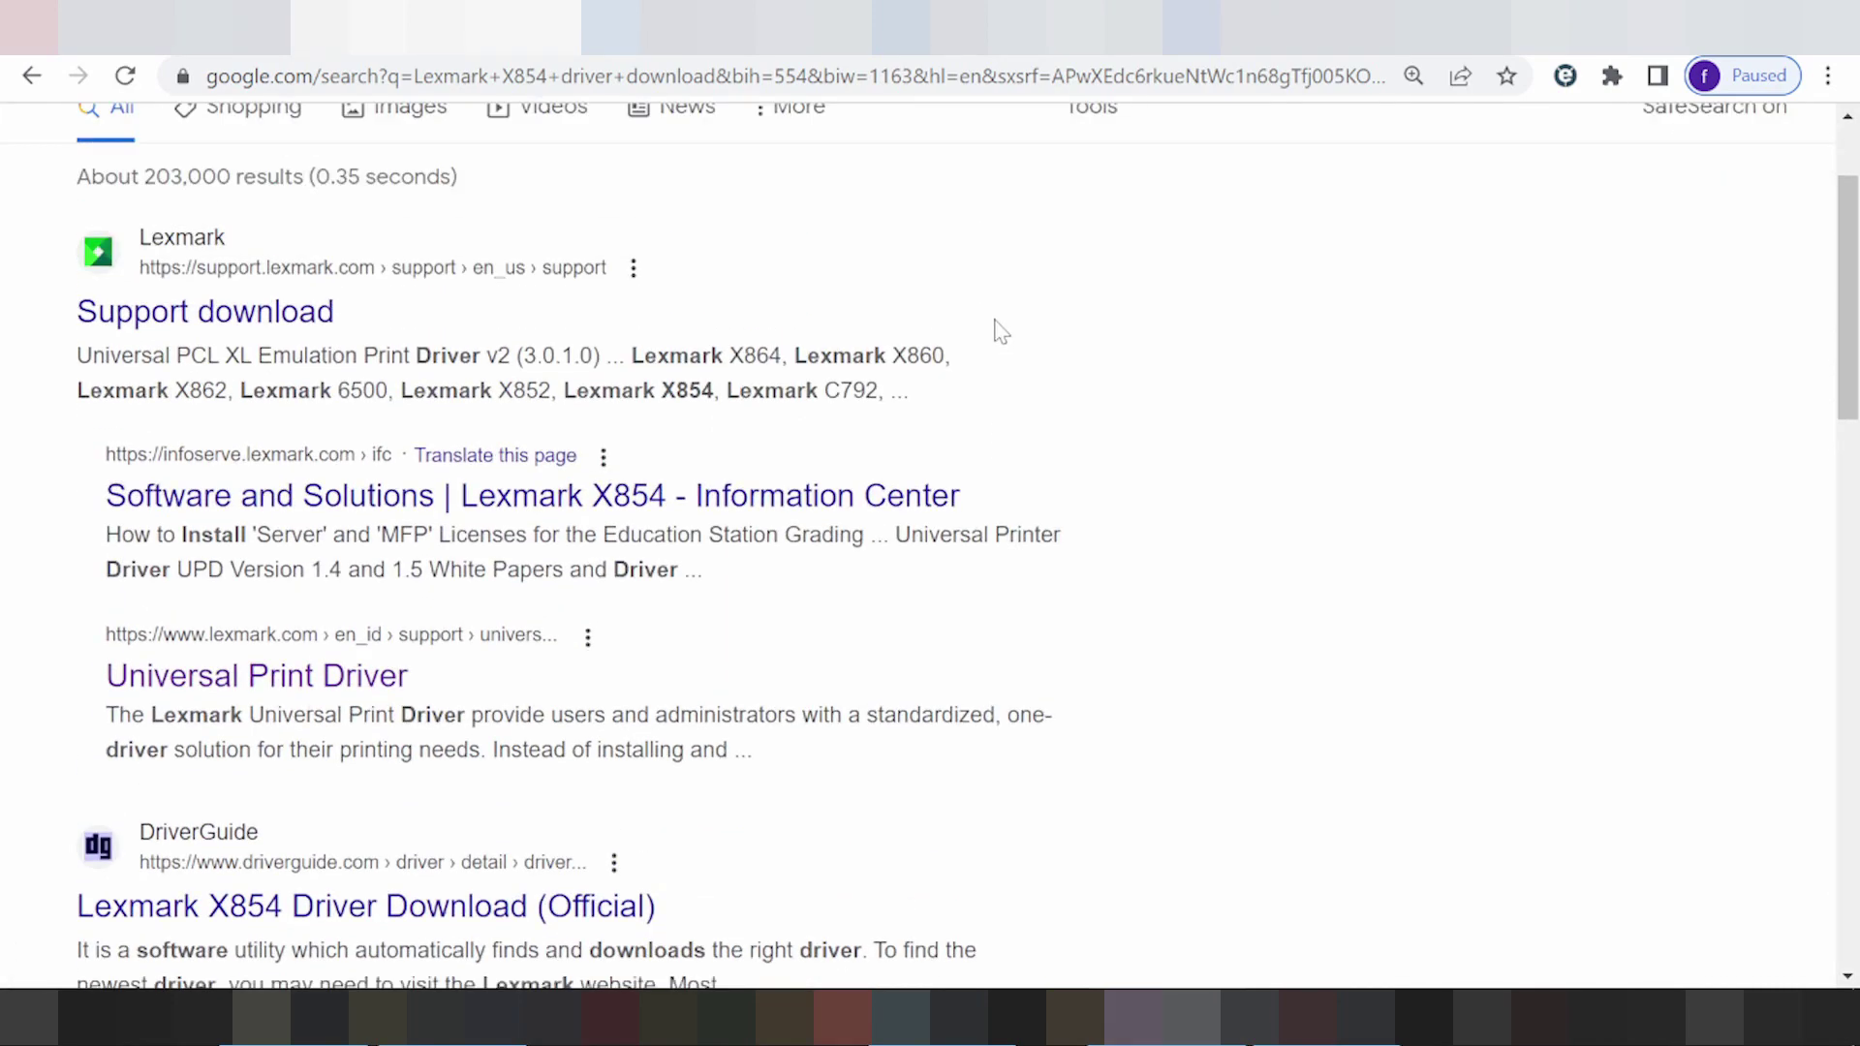
pyautogui.scroll(-1, 996, 330)
pyautogui.scroll(-2, 1000, 335)
pyautogui.scroll(-1, 1005, 338)
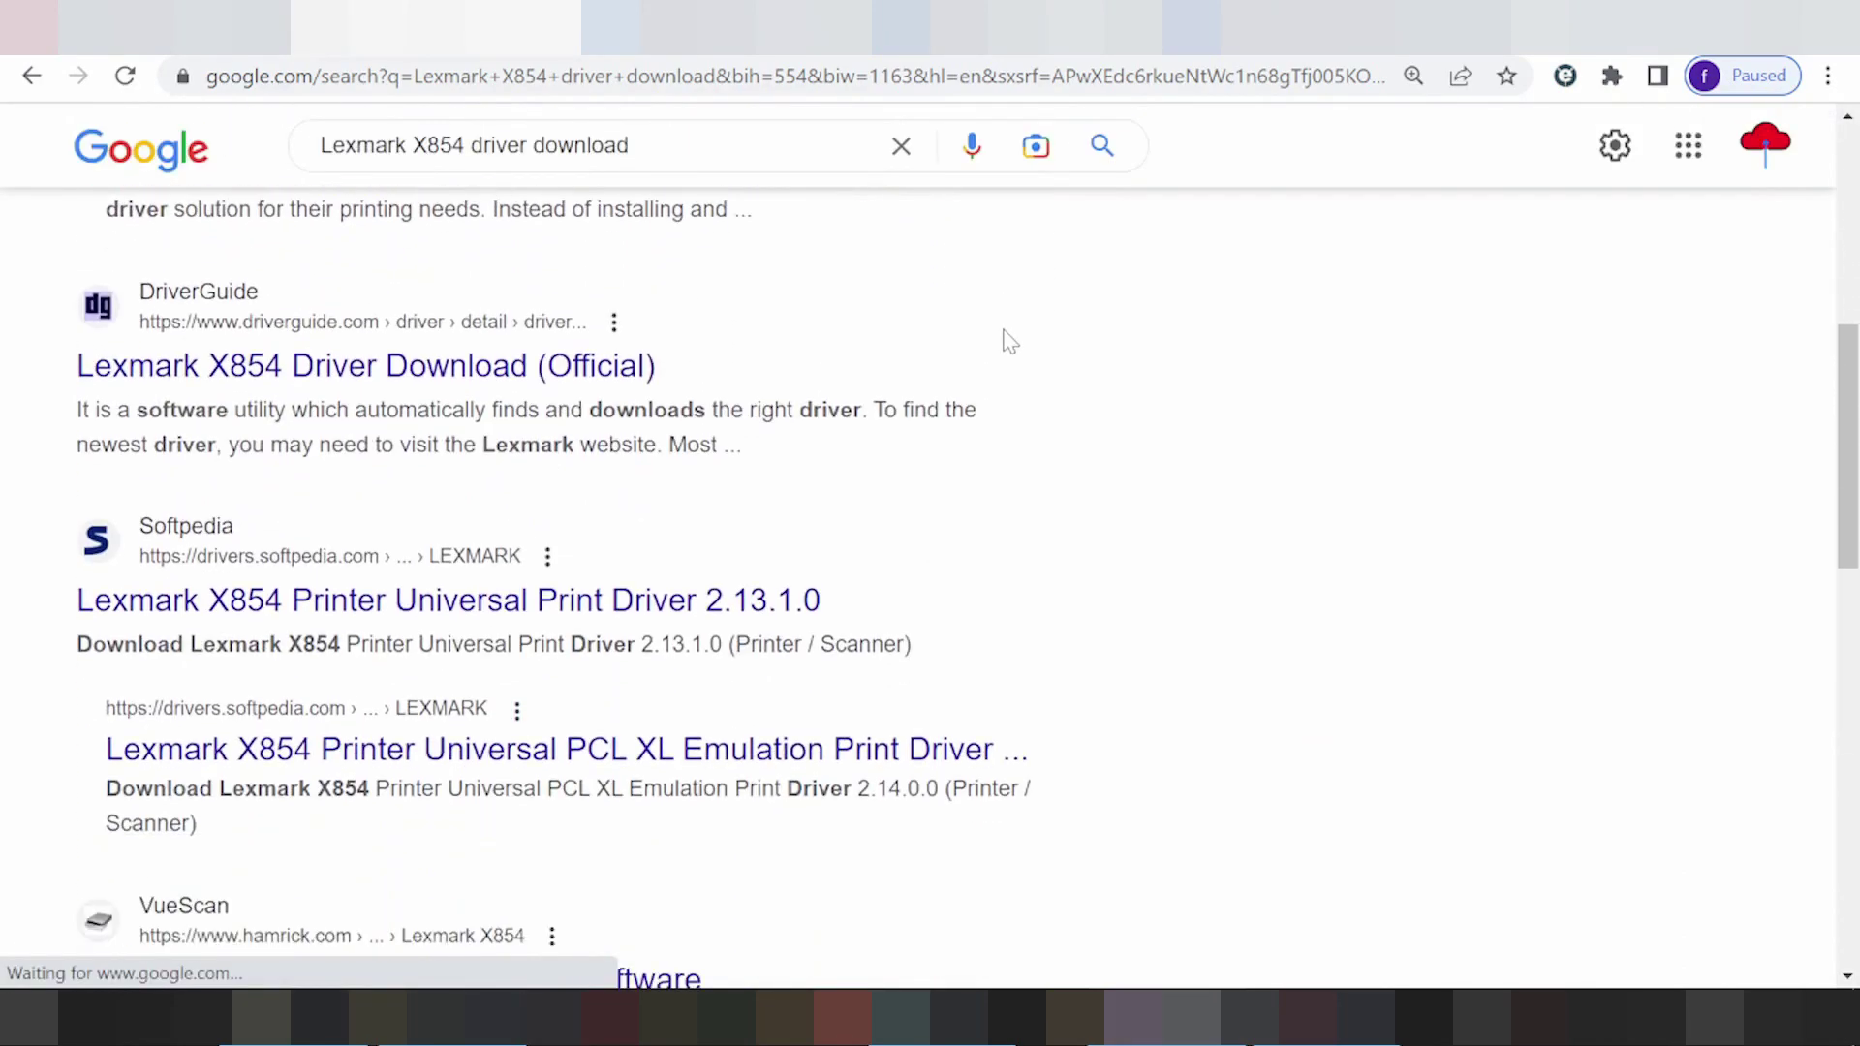
pyautogui.scroll(-1, 1002, 338)
pyautogui.scroll(-1, 1000, 341)
pyautogui.scroll(3, 1003, 344)
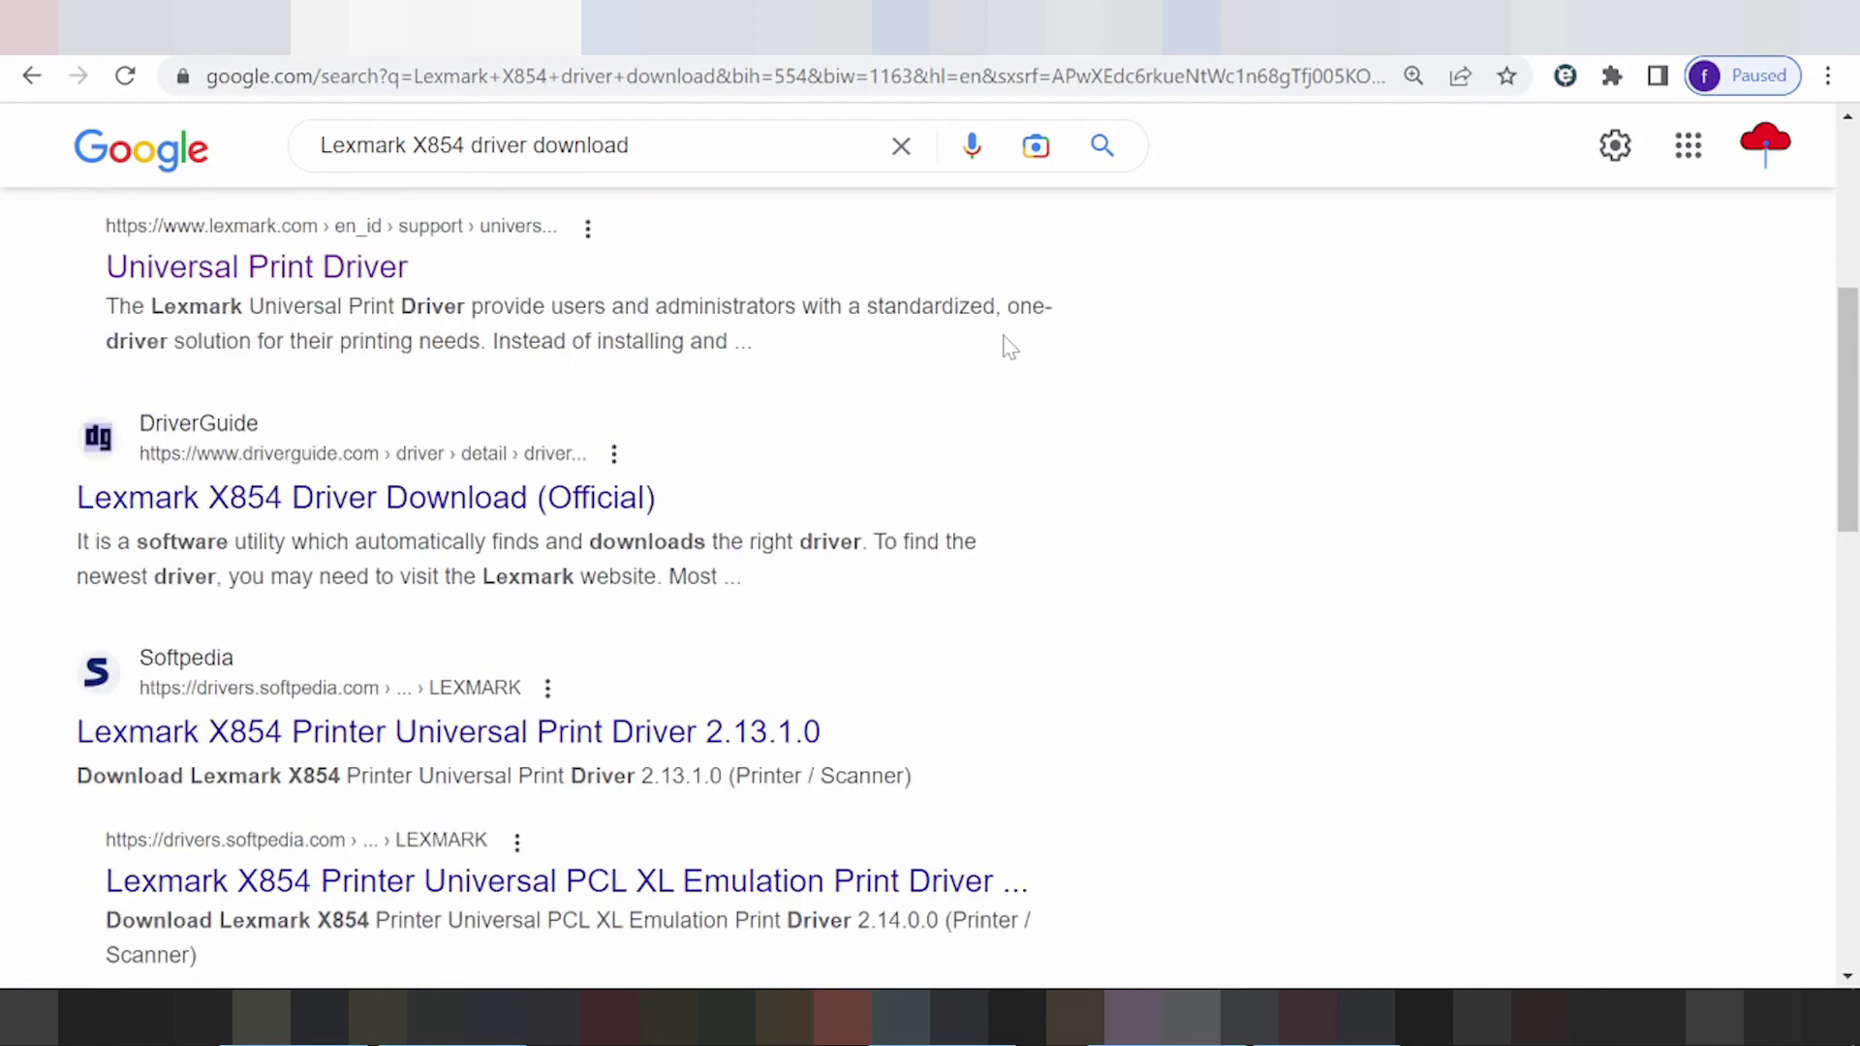
pyautogui.scroll(2, 1010, 346)
pyautogui.scroll(1, 1060, 337)
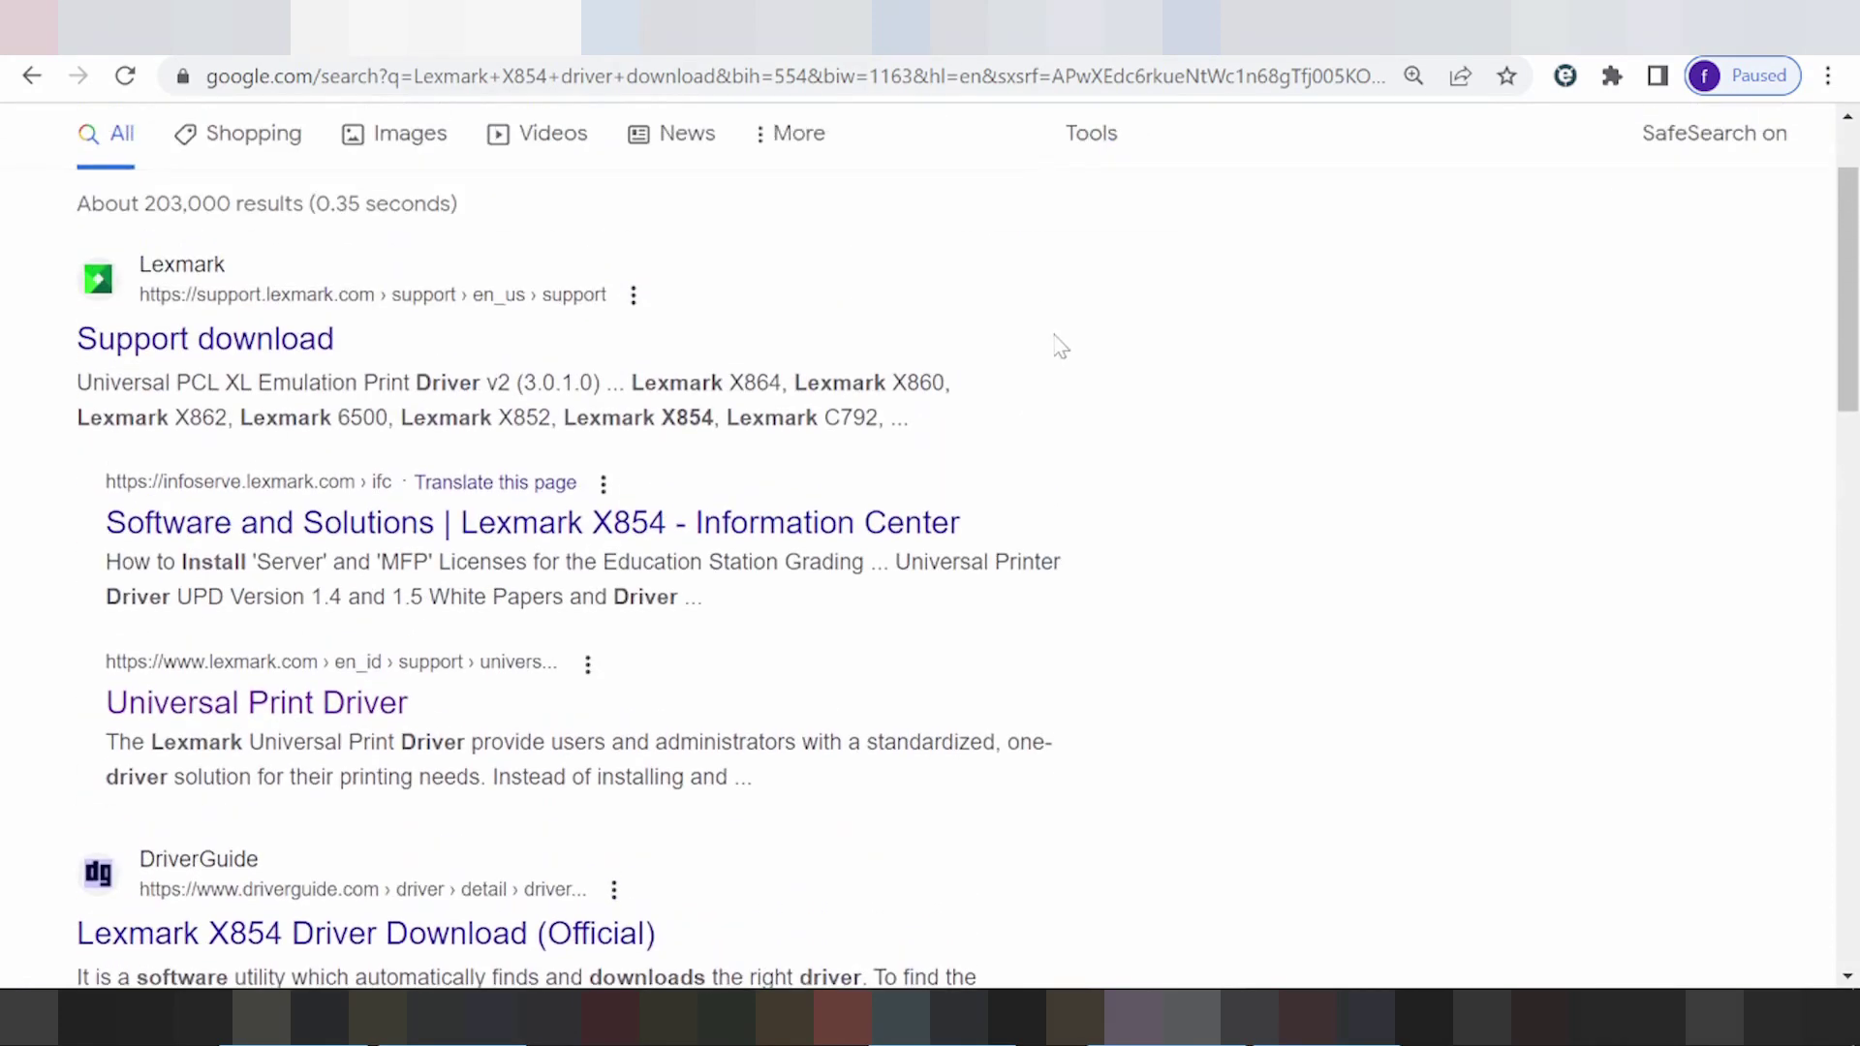
# Go from the Lexmark support result to Drivers & downloads and enter Lexmark X854 as the model
pyautogui.click(151, 347)
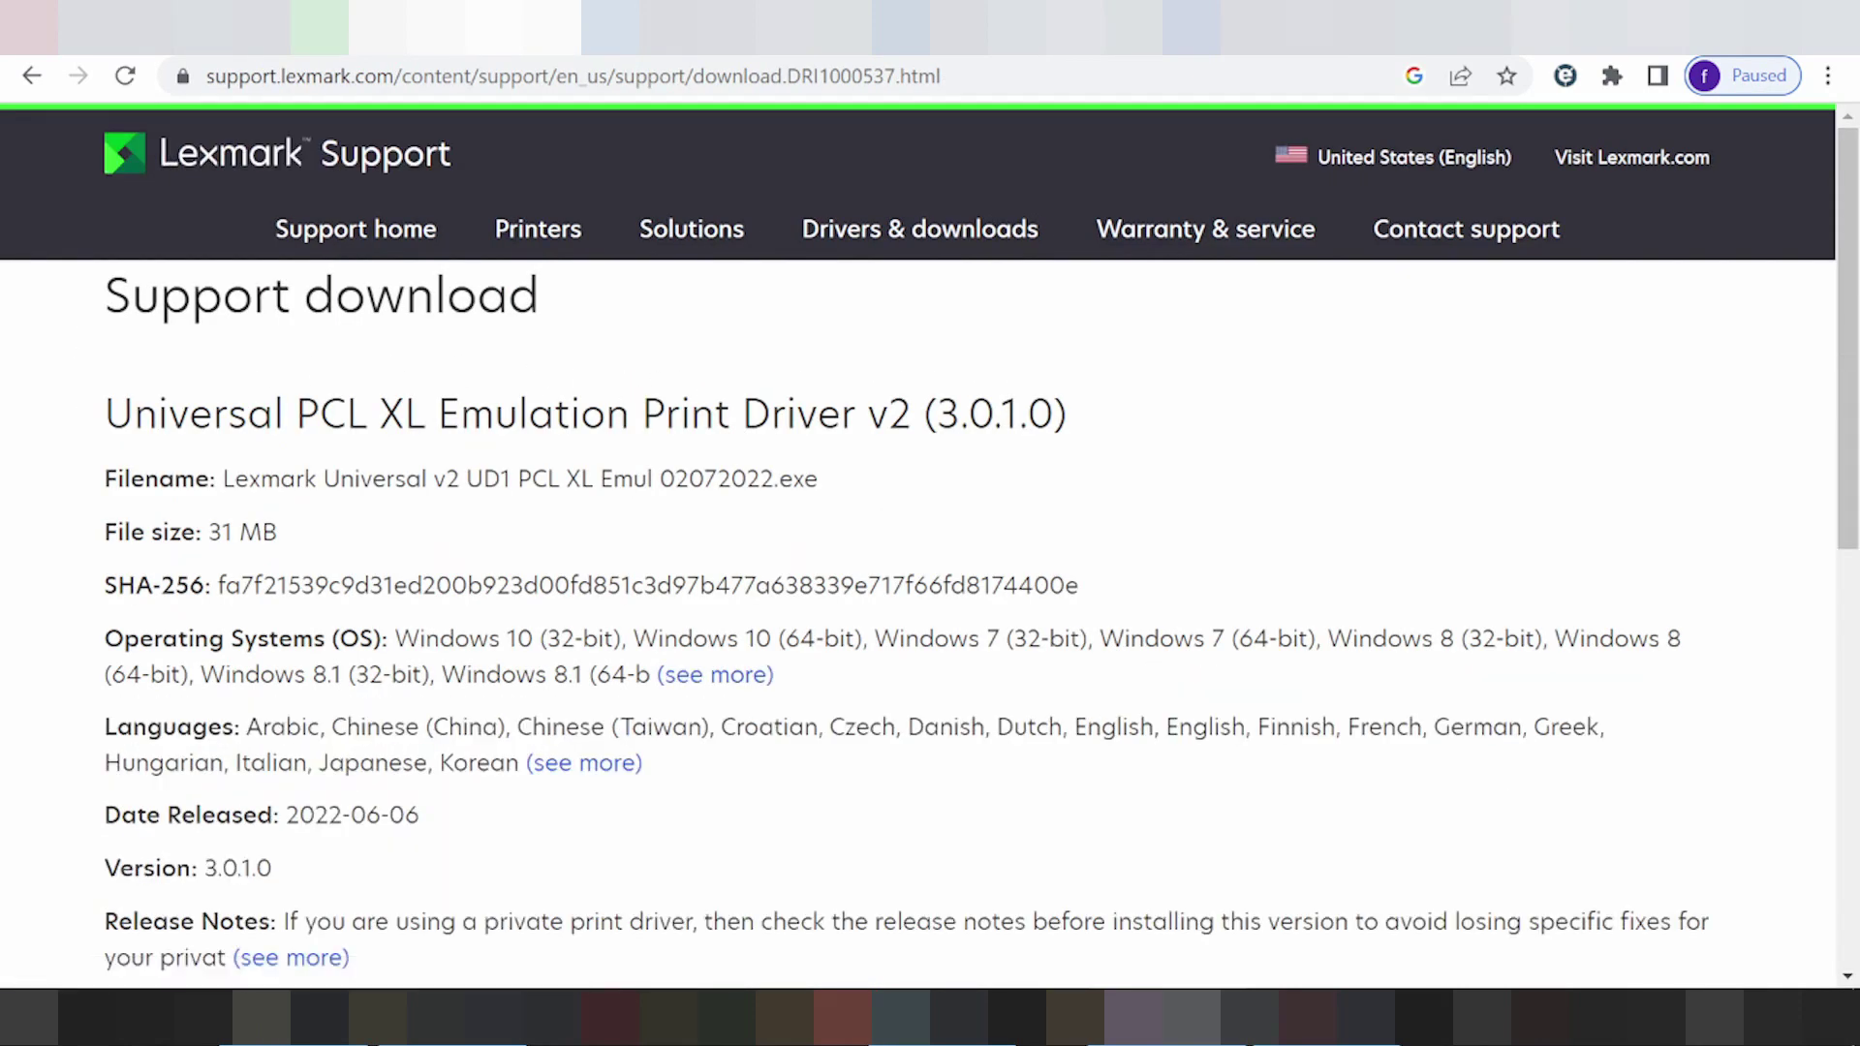
pyautogui.scroll(-1, 726, 364)
pyautogui.scroll(1, 813, 327)
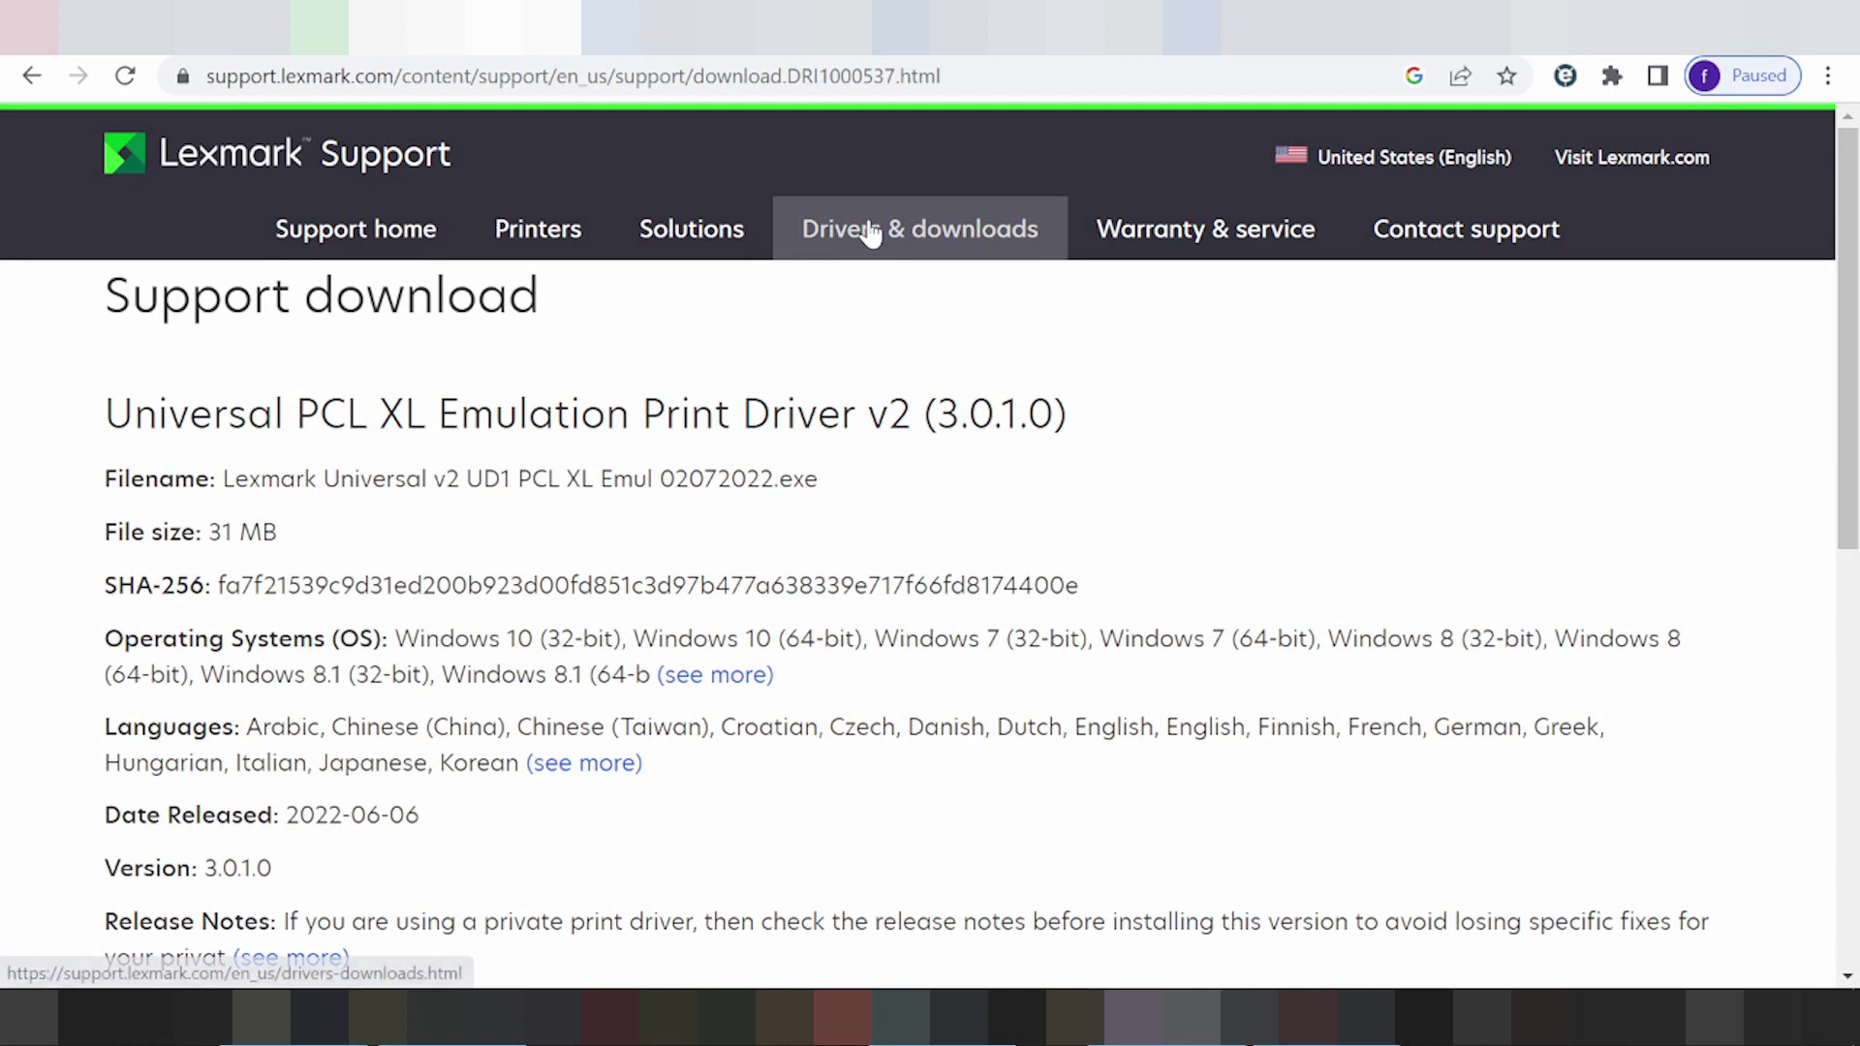
pyautogui.click(869, 232)
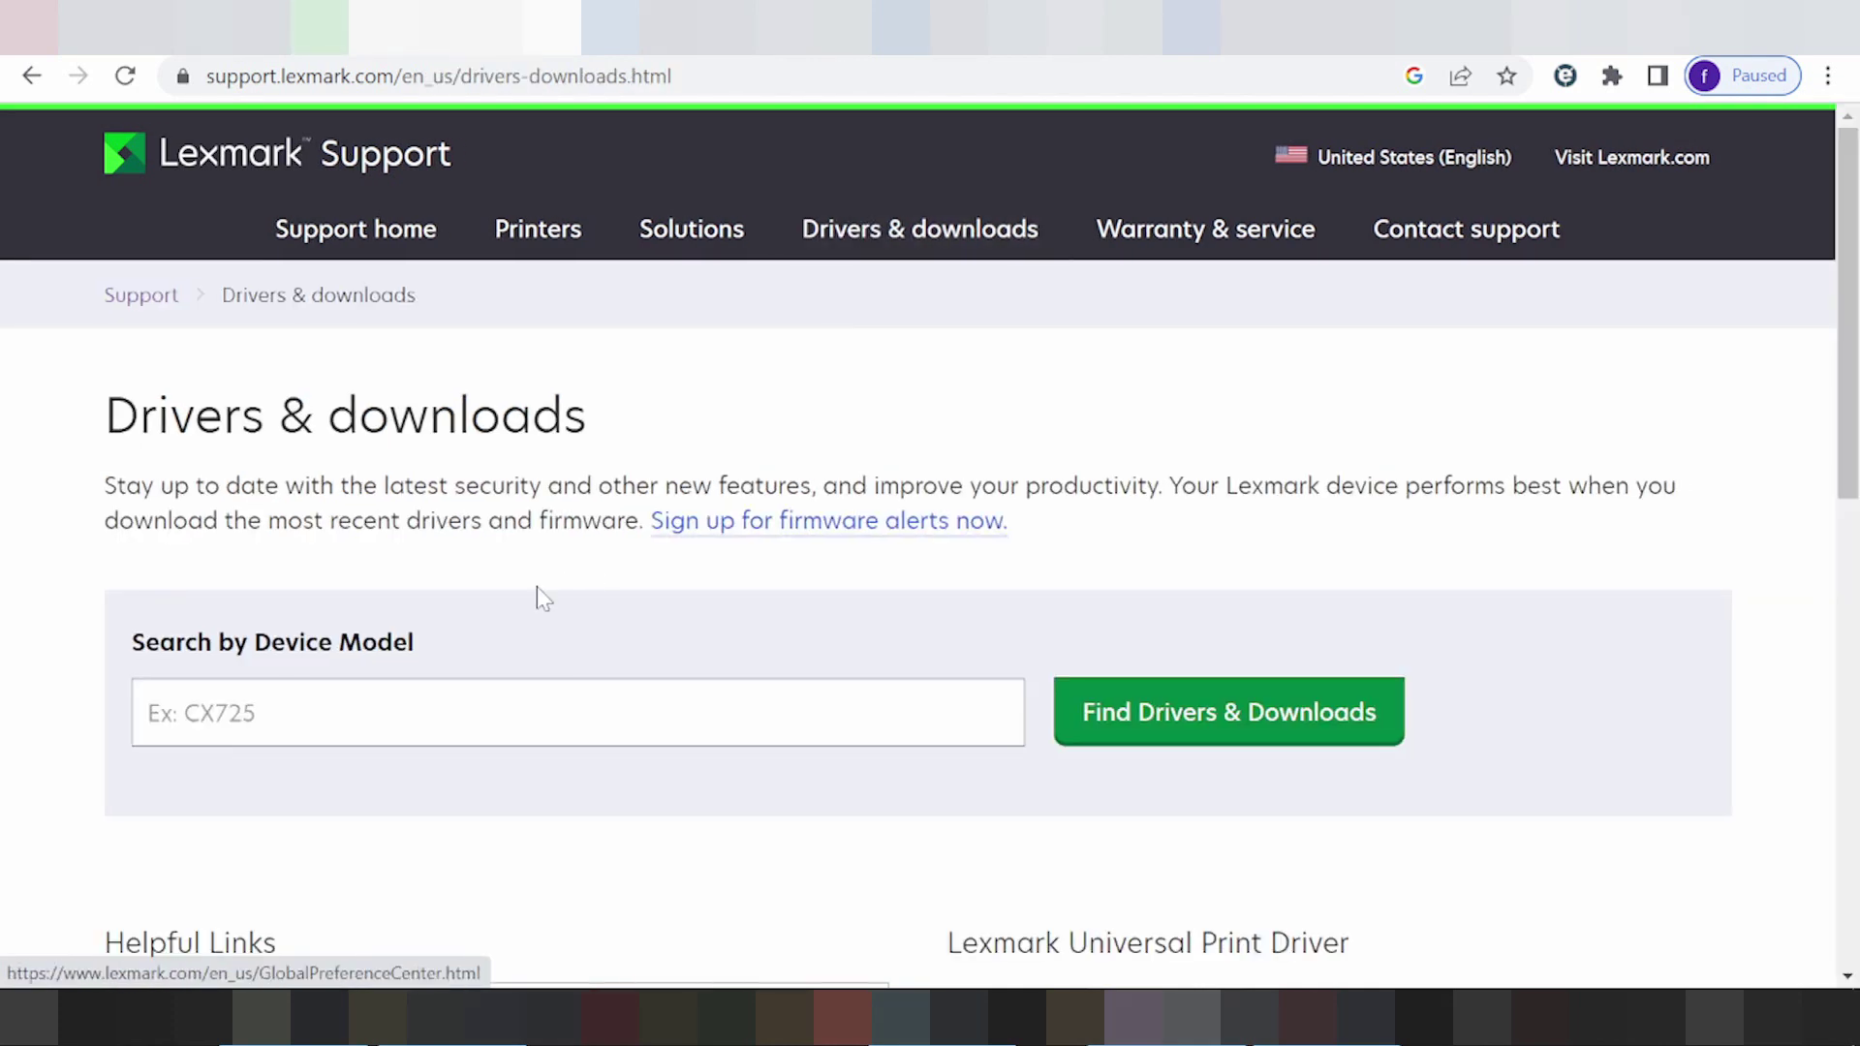
pyautogui.click(538, 712)
pyautogui.write('Lexmark X854')
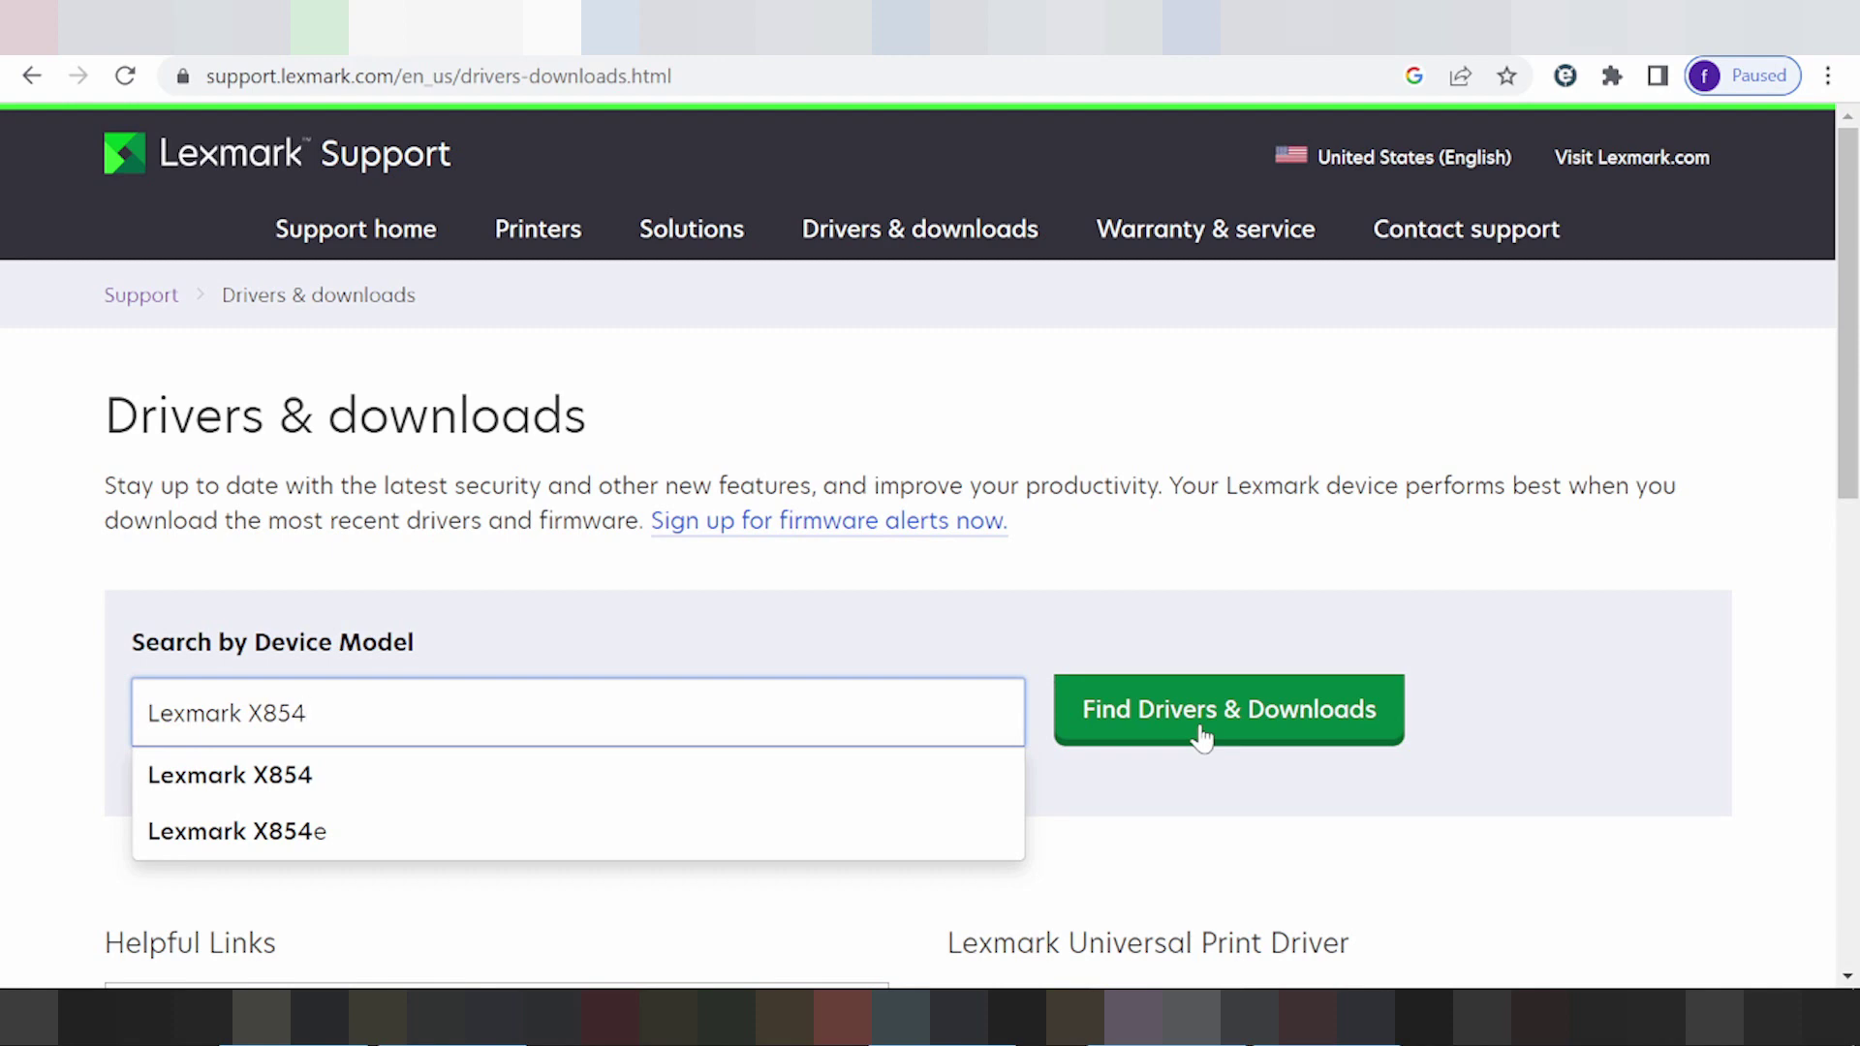
# Find the Lexmark X854 downloads and filter the table to macOS only
pyautogui.click(1192, 720)
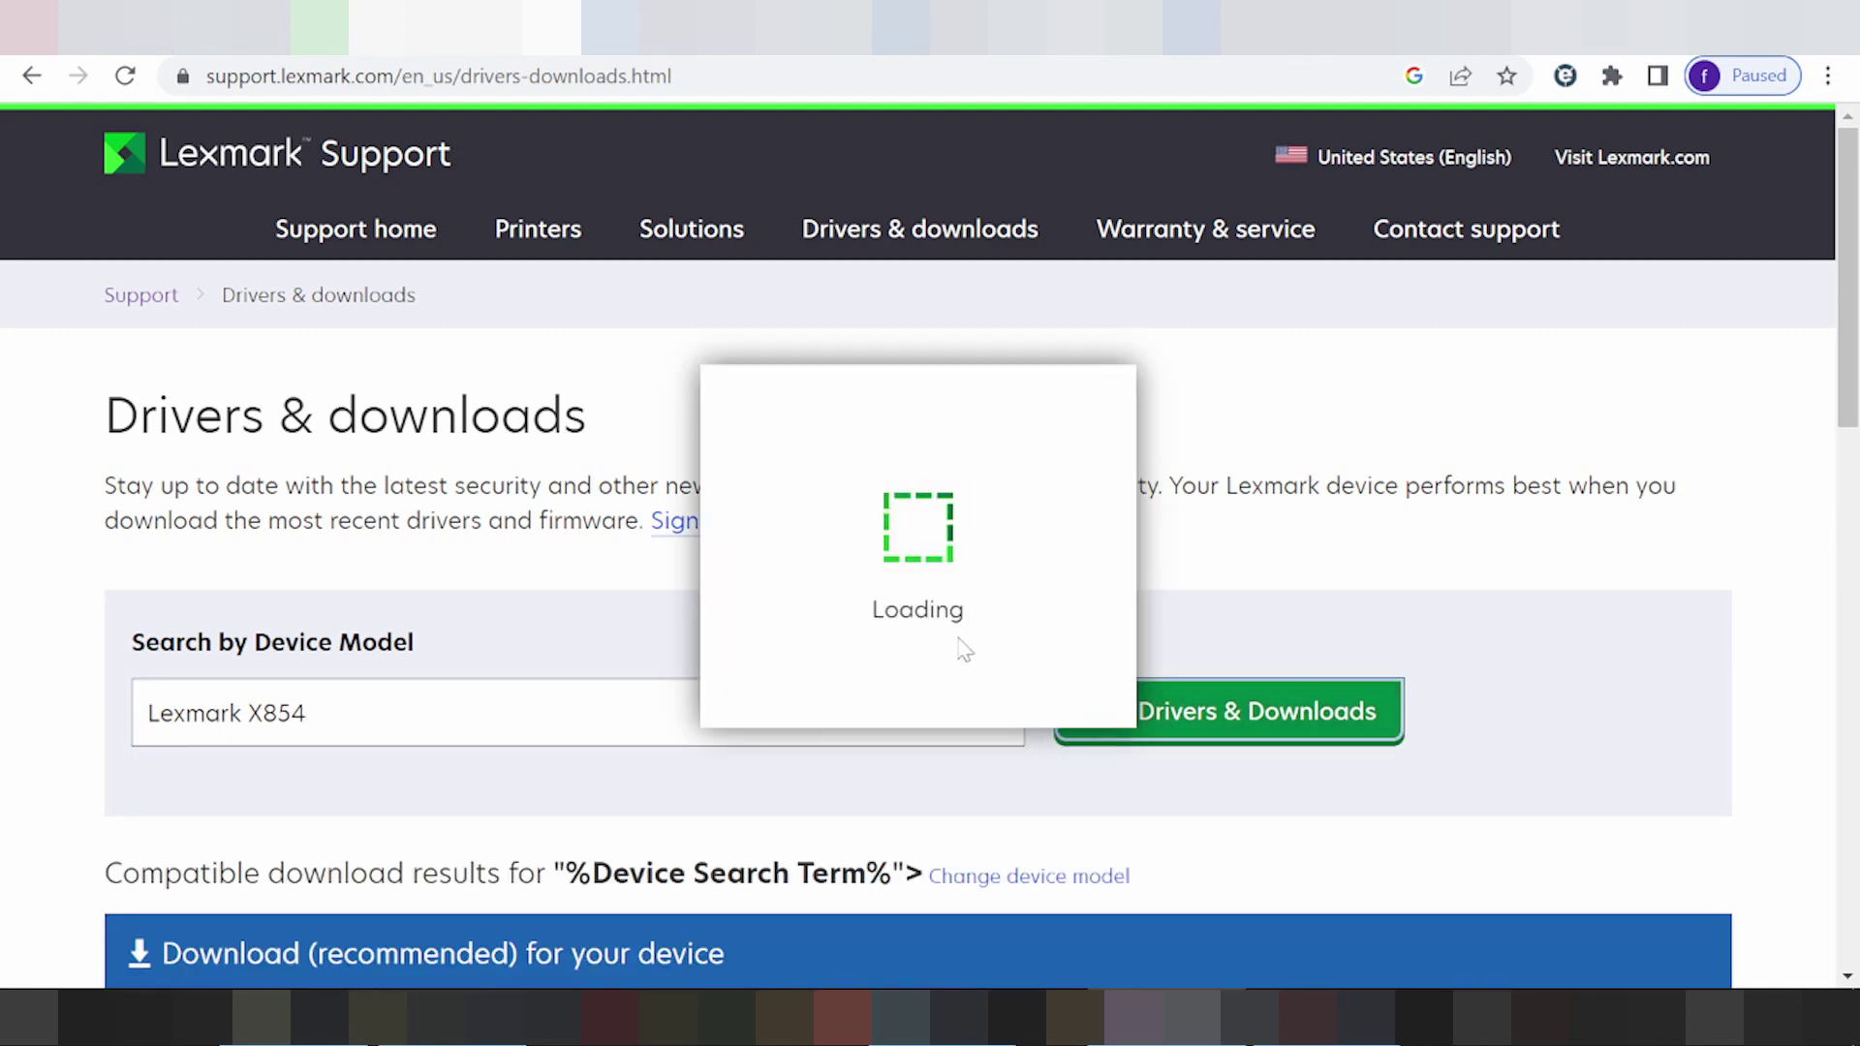
pyautogui.scroll(-2, 959, 643)
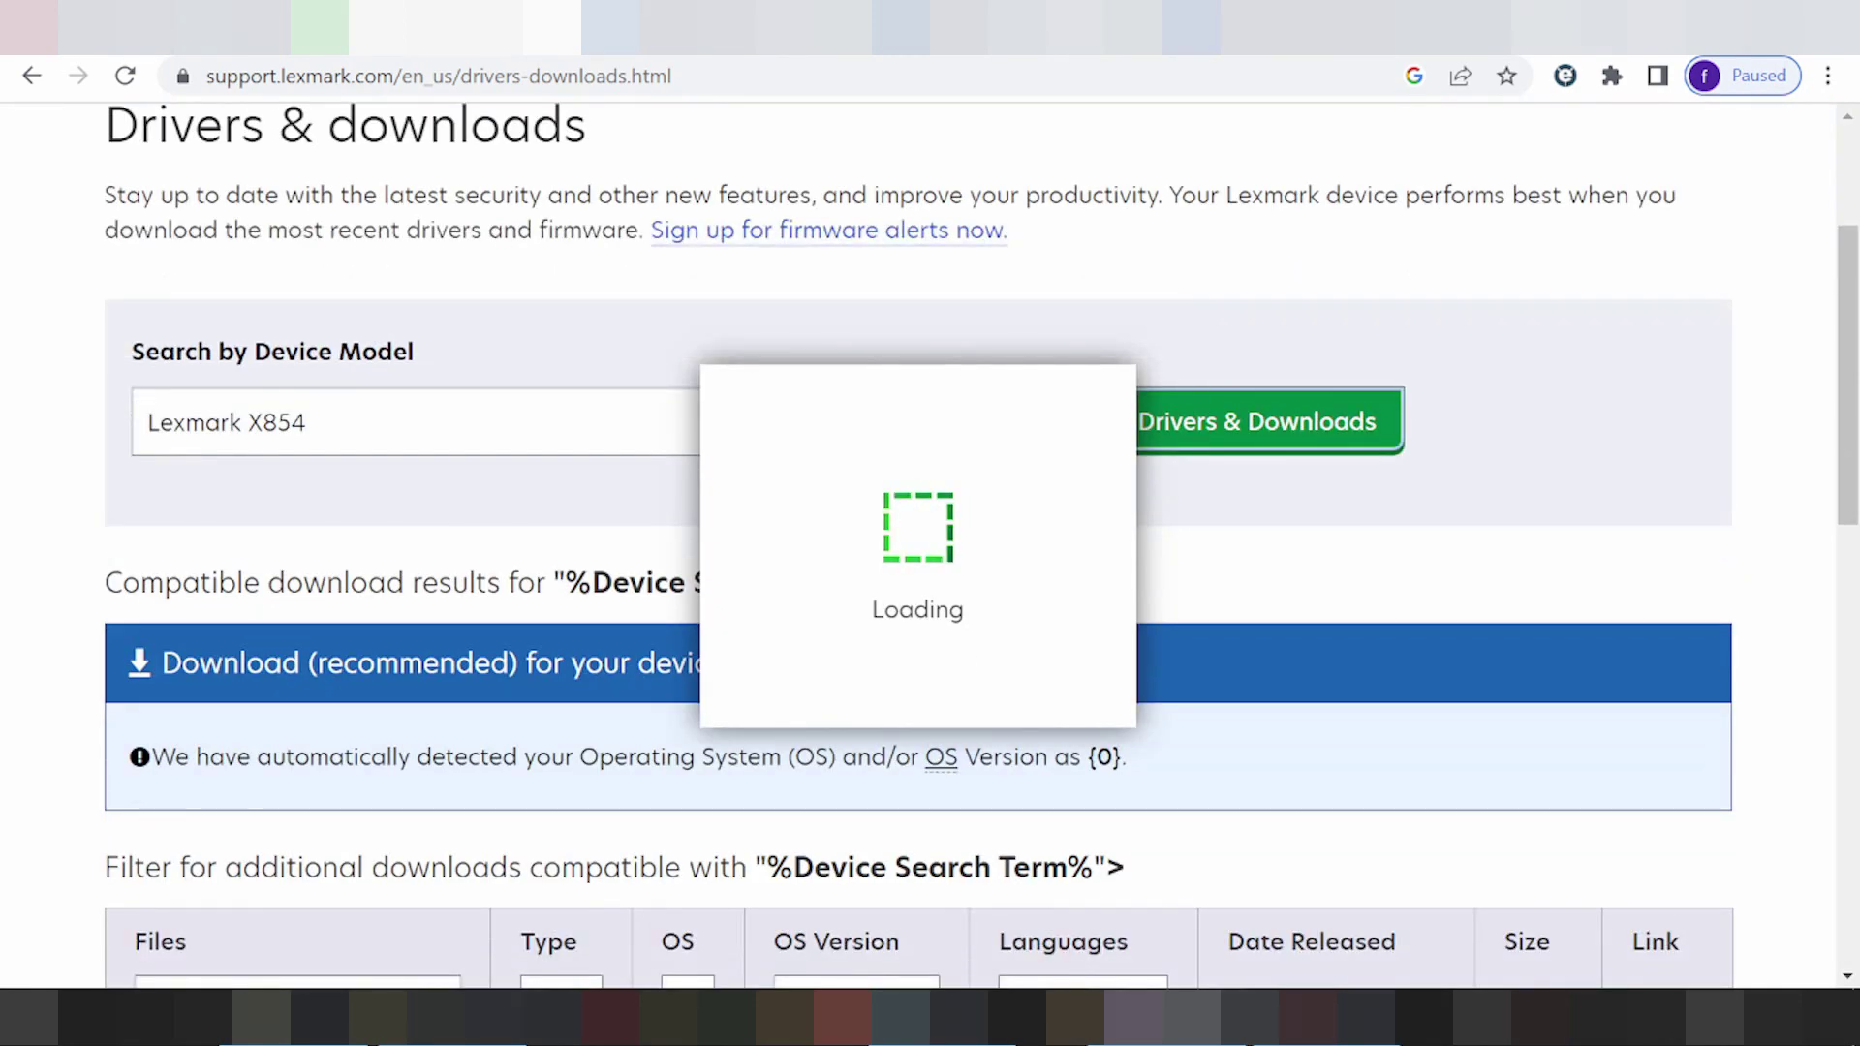
pyautogui.scroll(-1, 702, 526)
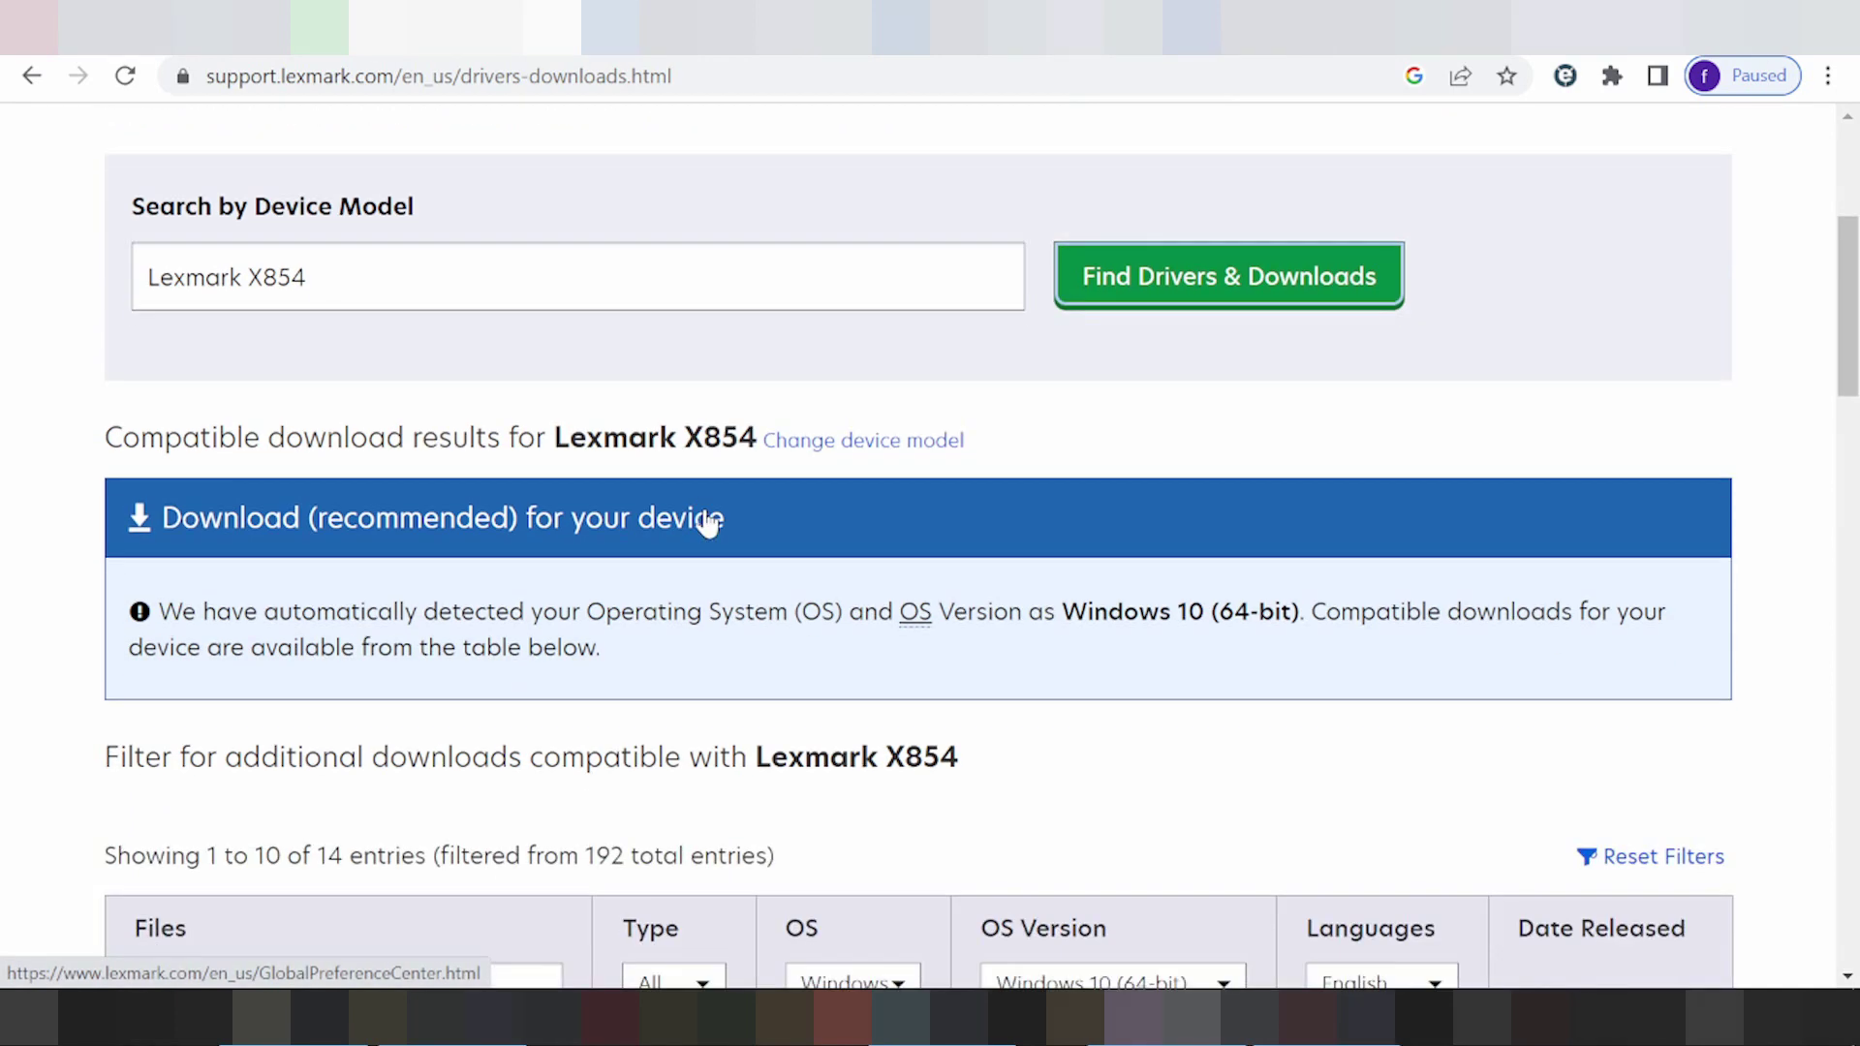
pyautogui.scroll(-1, 682, 494)
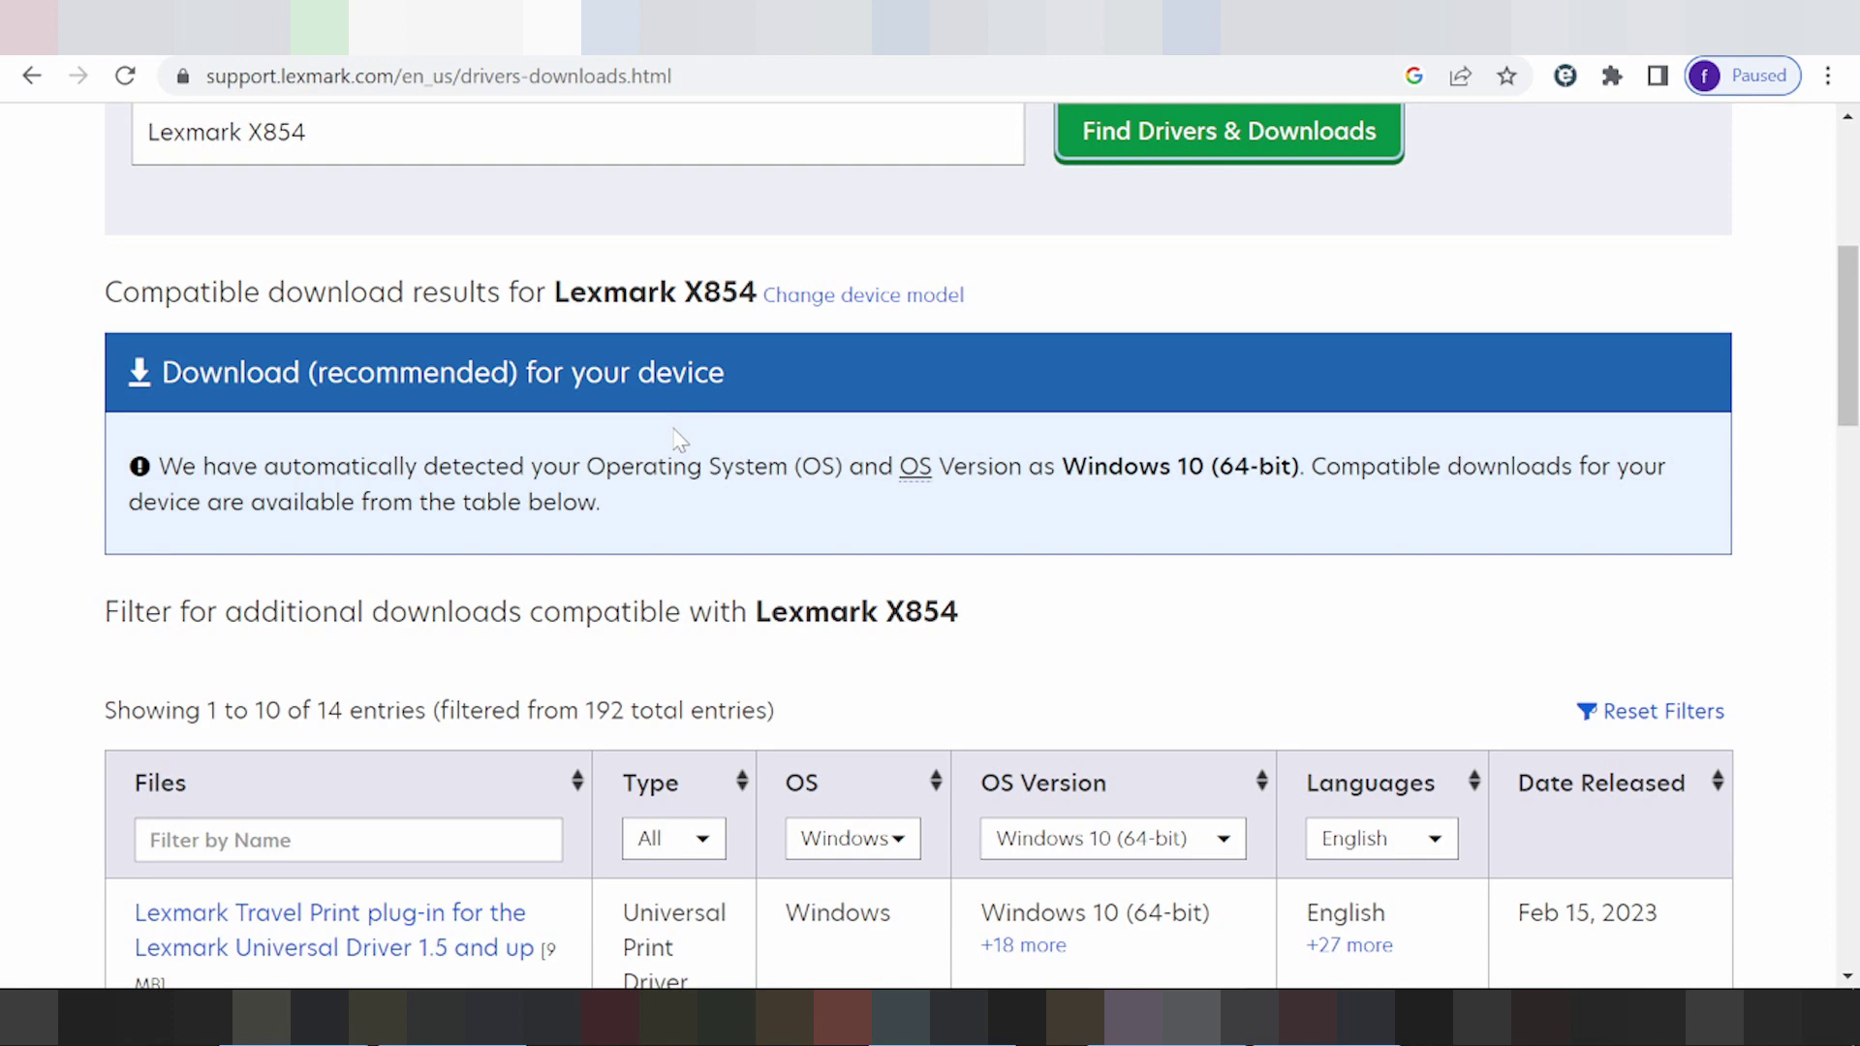
pyautogui.scroll(-1, 667, 431)
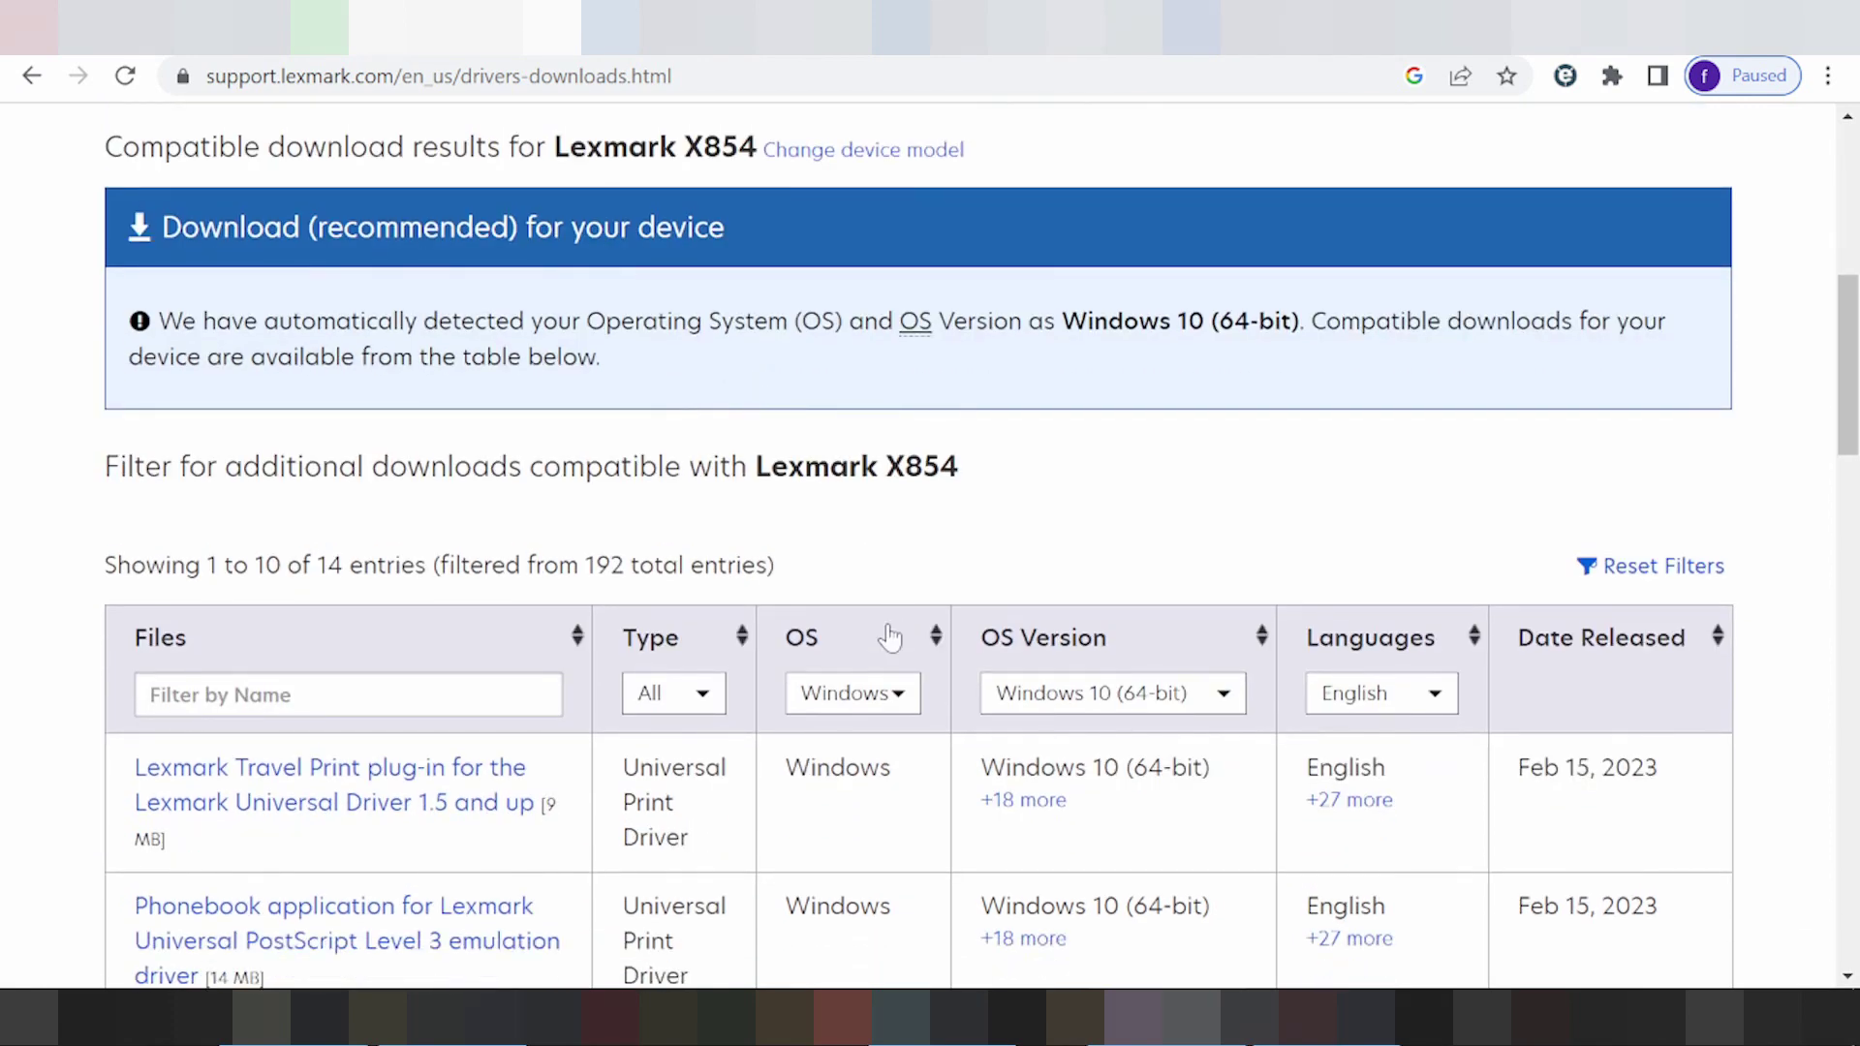
pyautogui.click(879, 693)
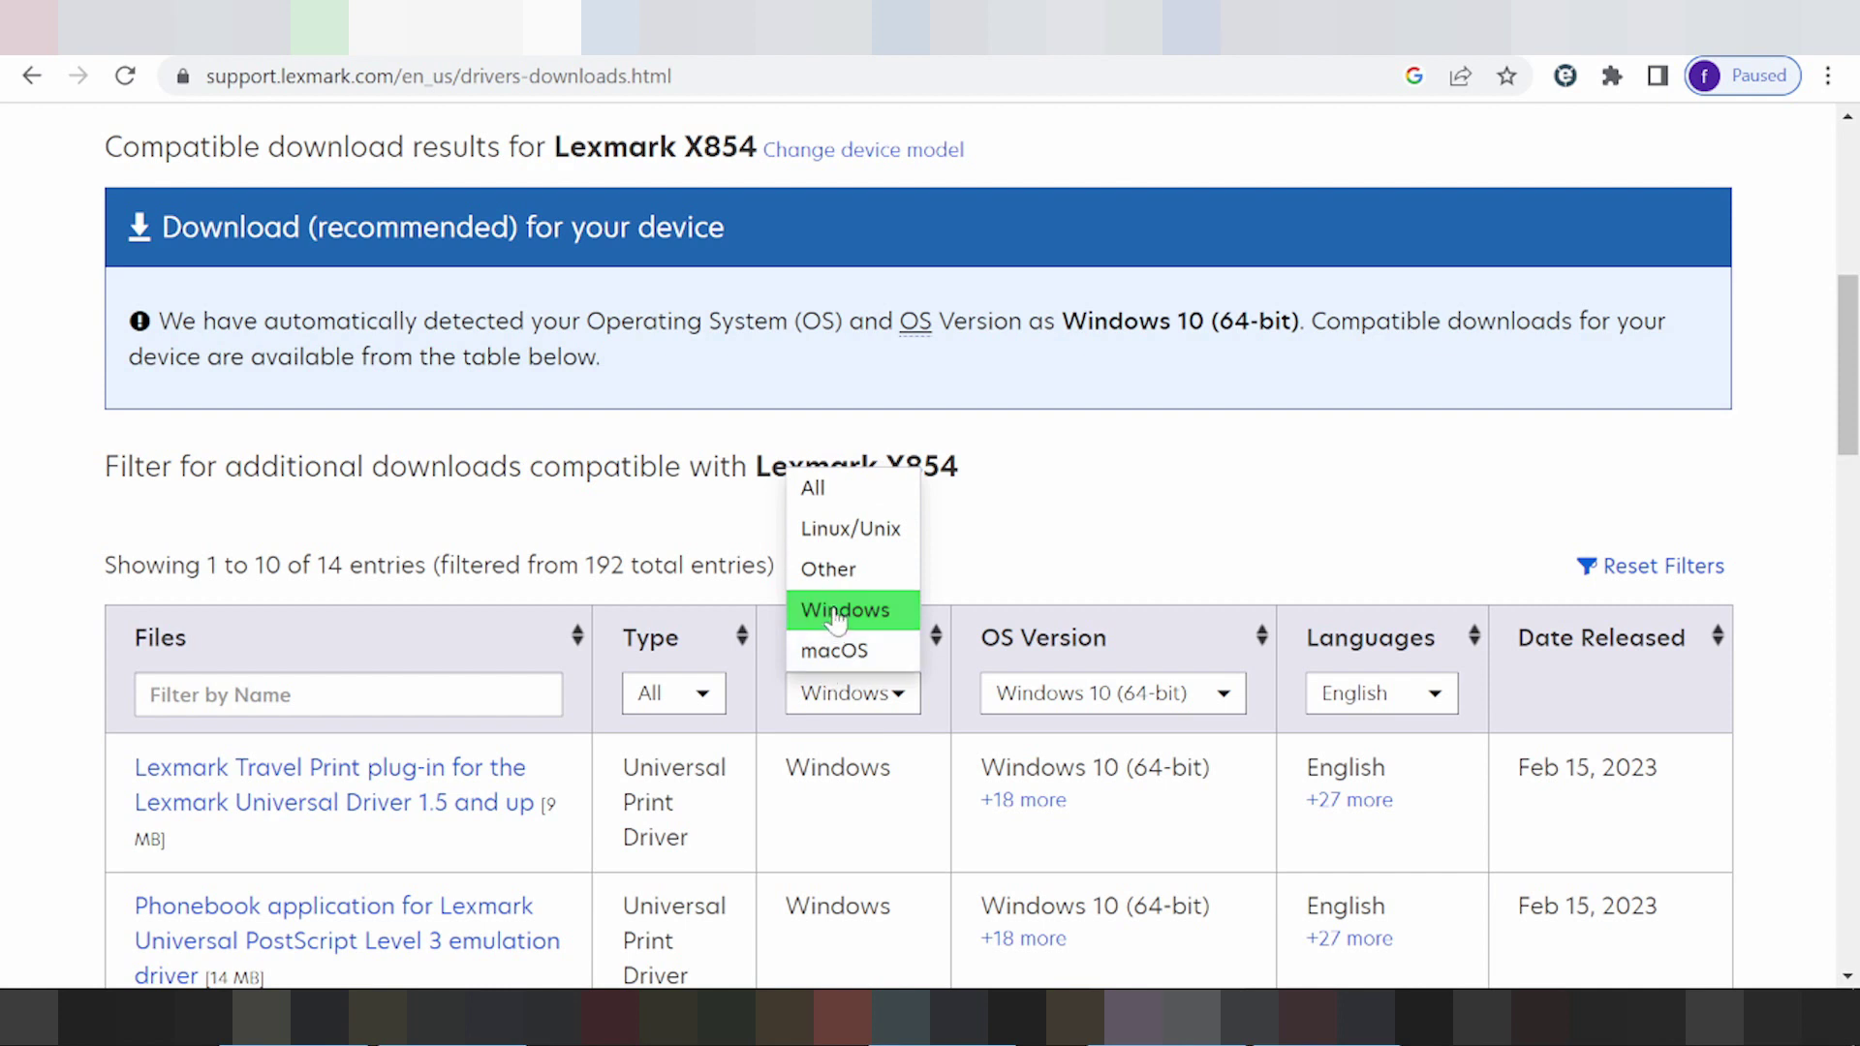
pyautogui.click(856, 650)
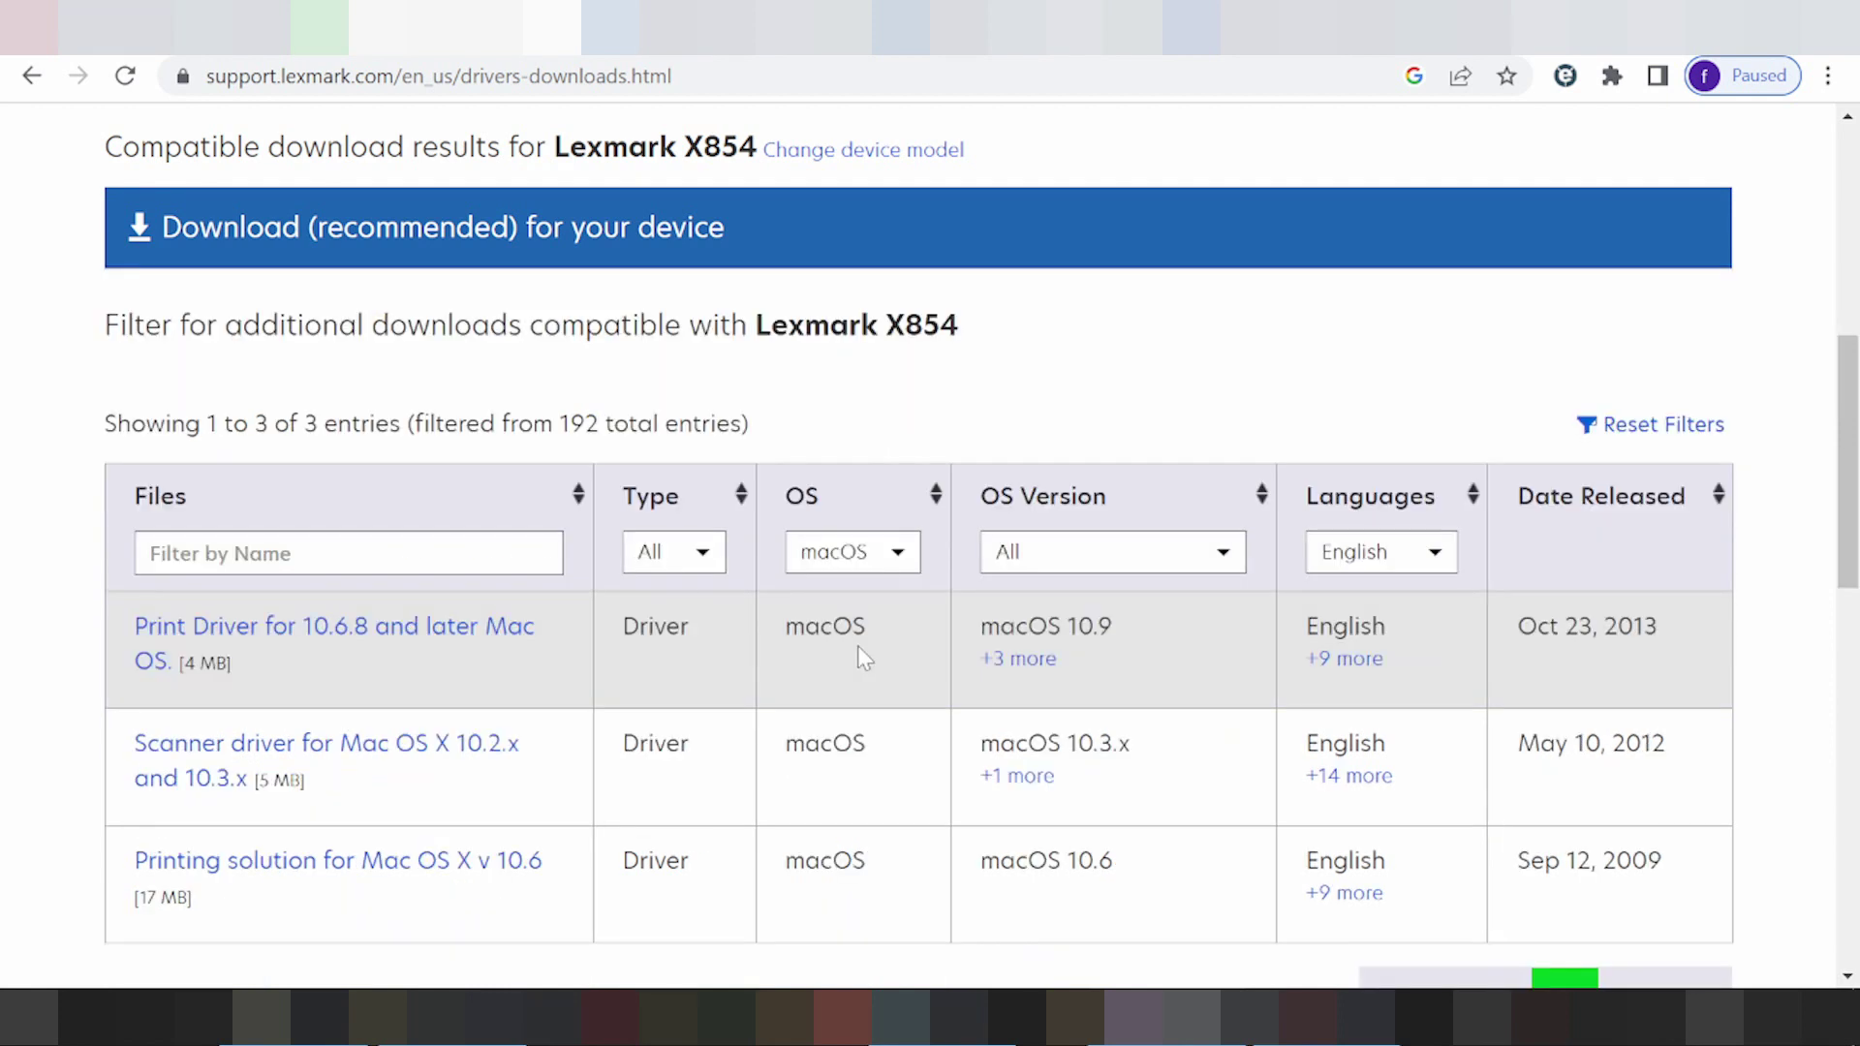
pyautogui.click(1087, 579)
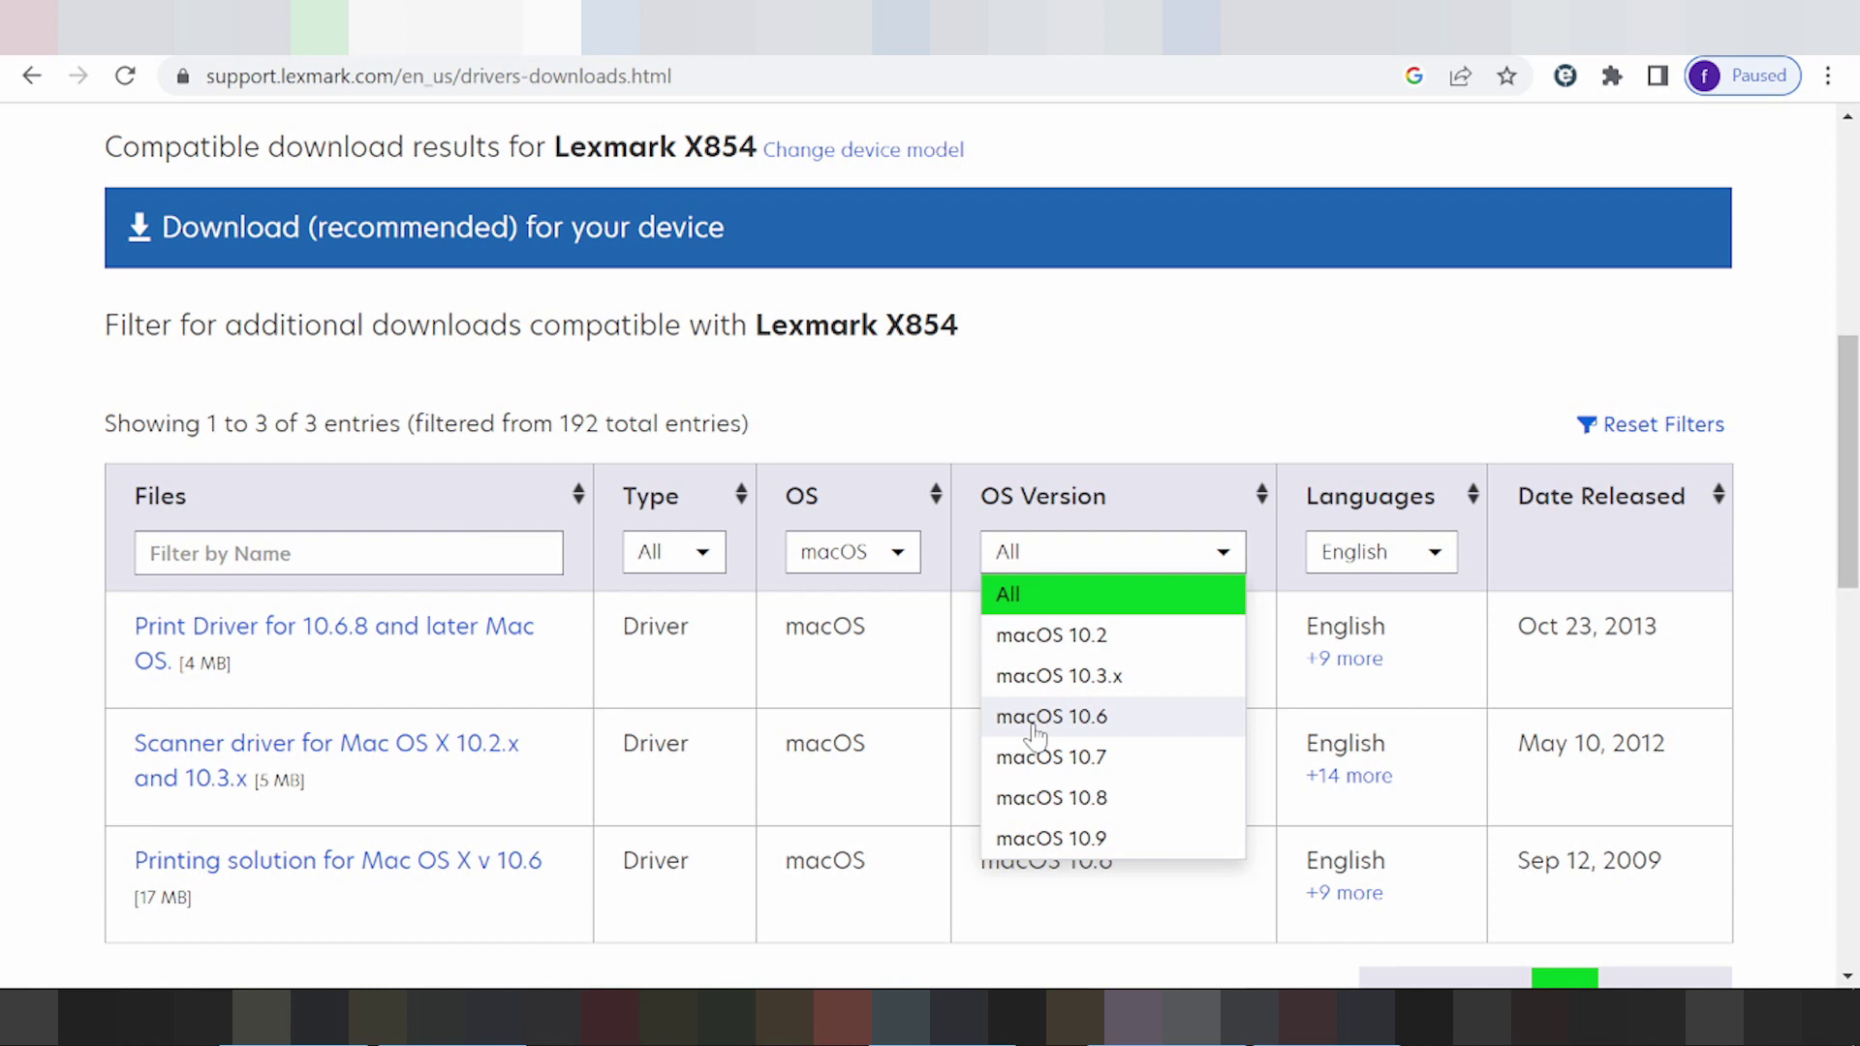
# Switch the OS filter to Linux/Unix, then to Windows, listing 33 entries
pyautogui.click(851, 550)
pyautogui.click(857, 640)
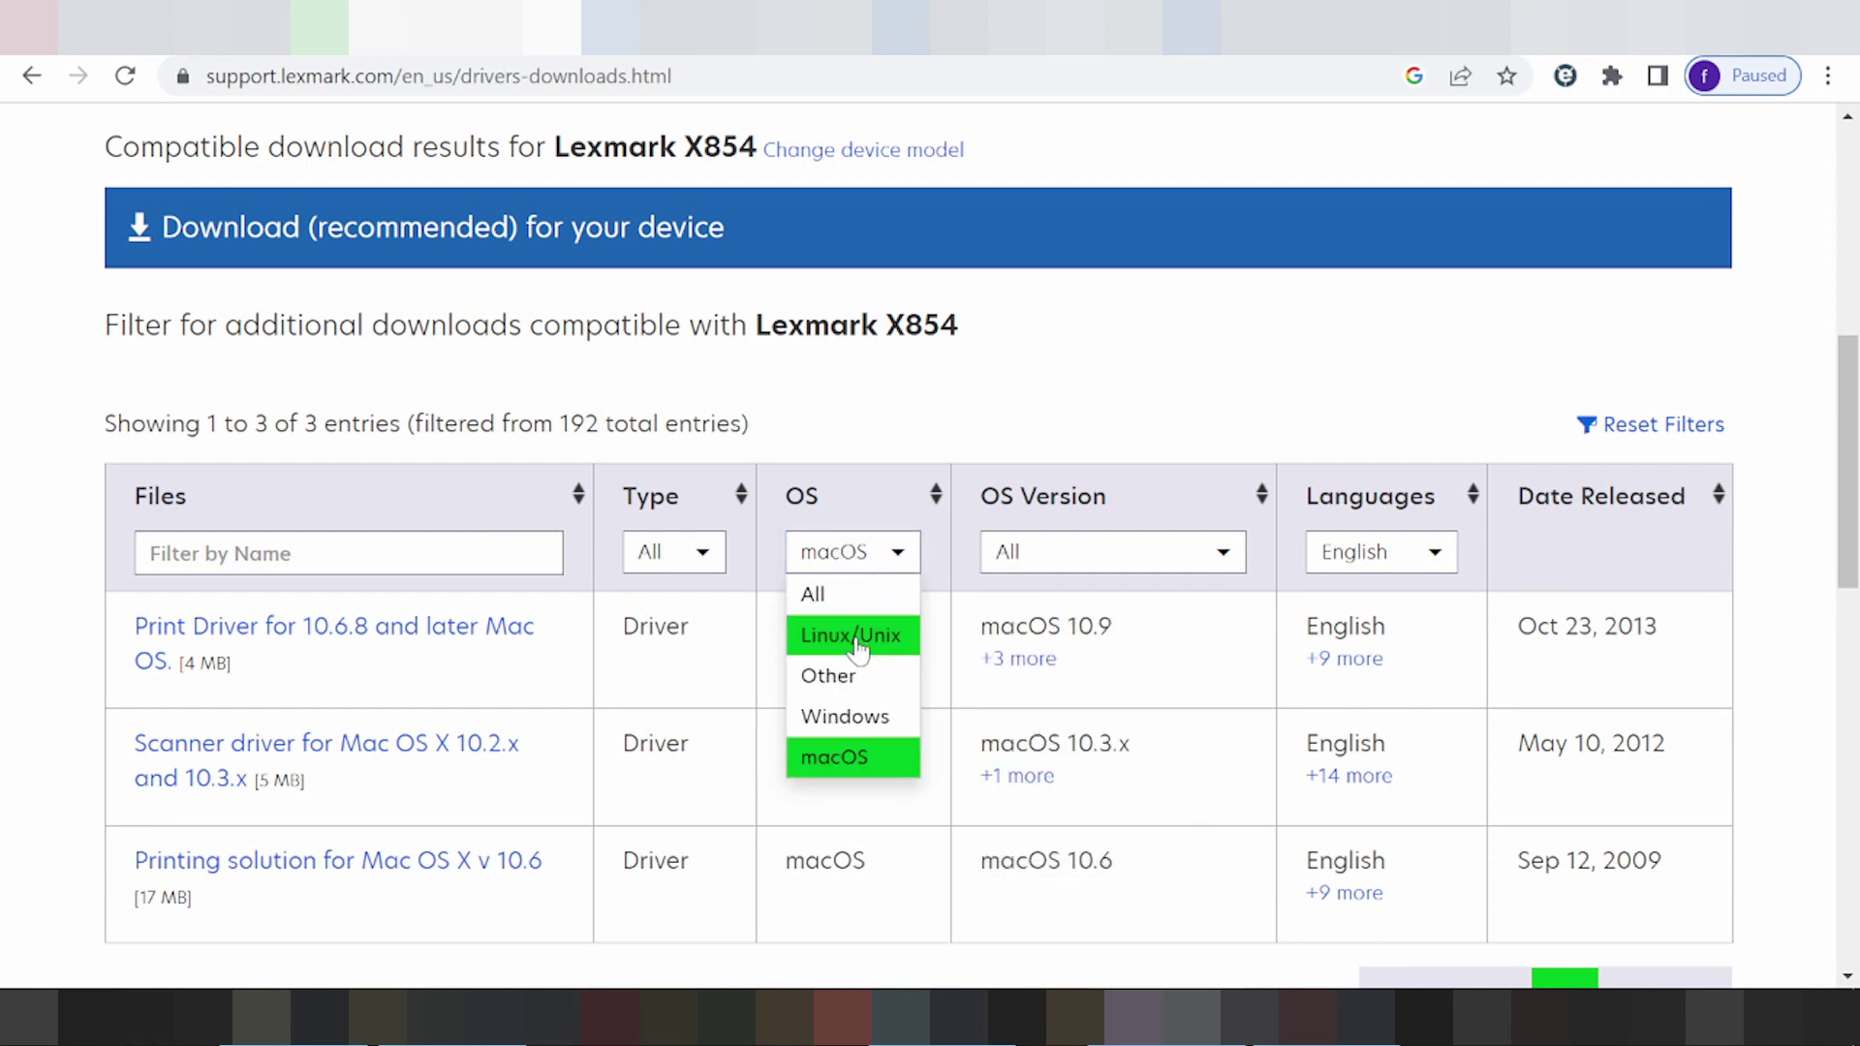
pyautogui.click(1024, 562)
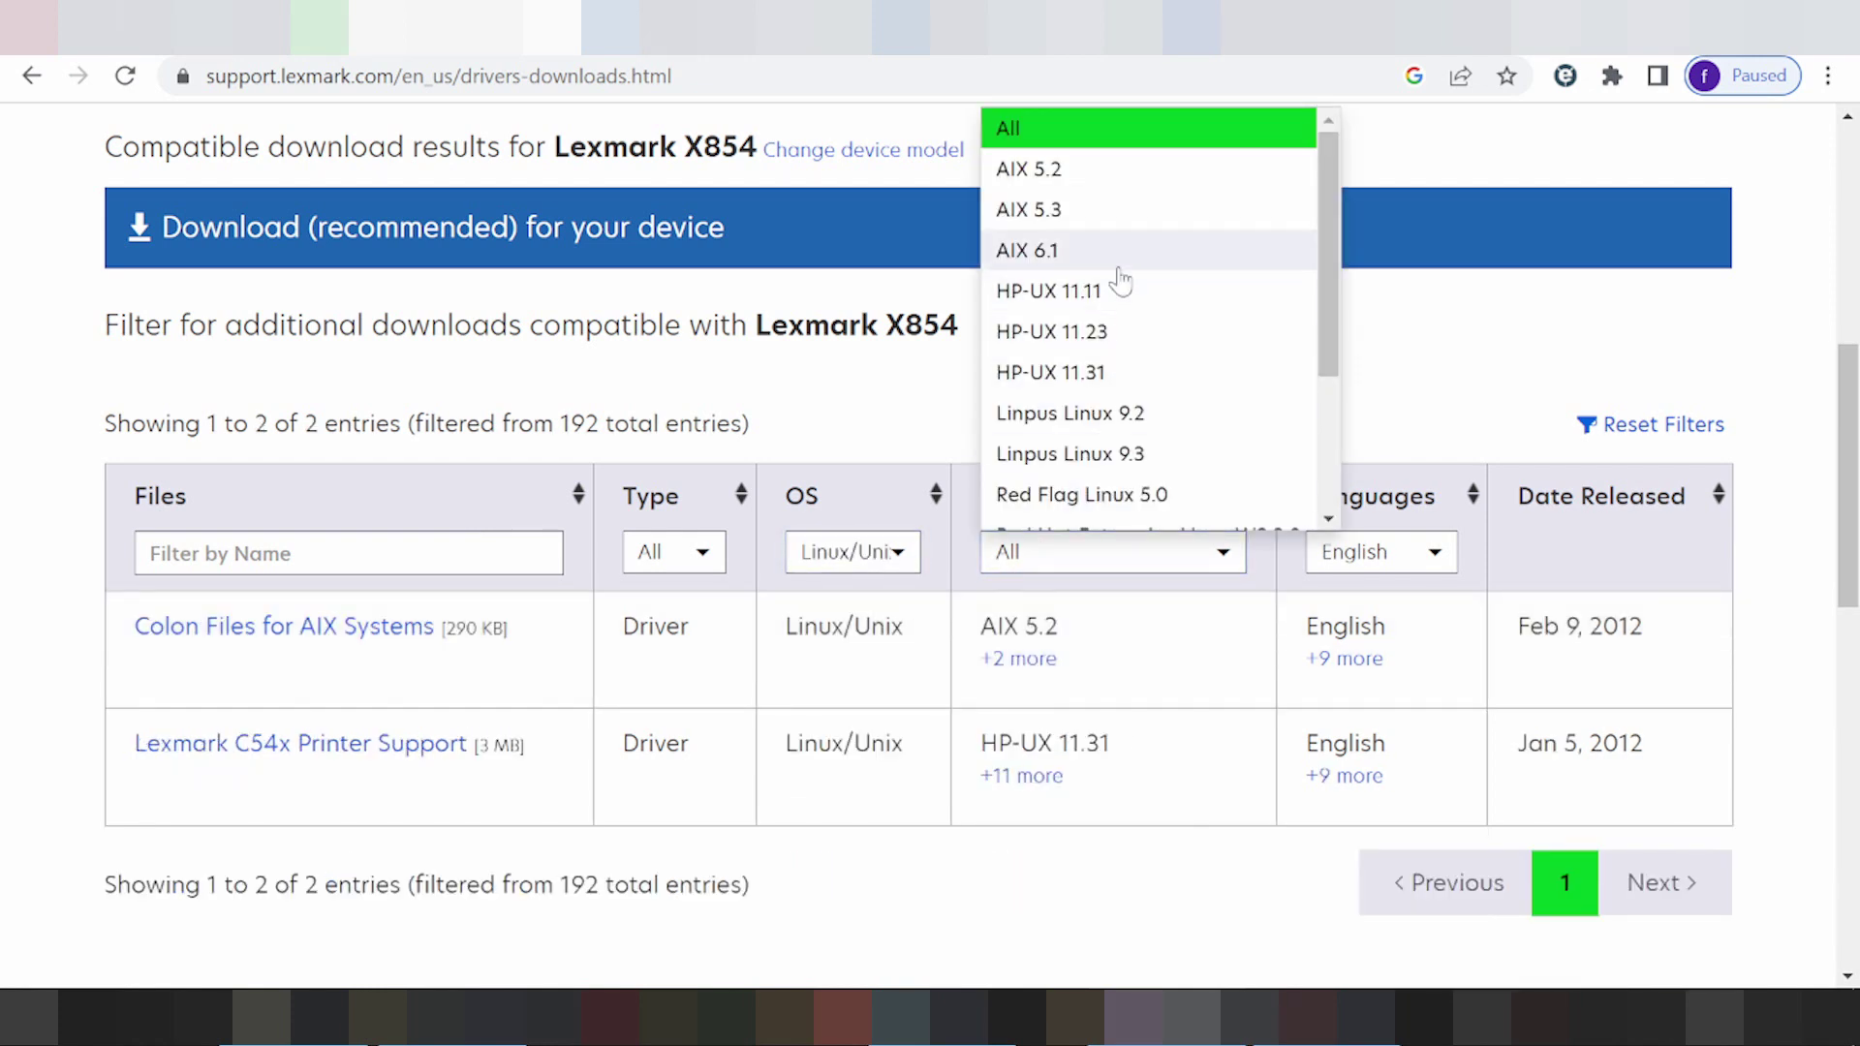
pyautogui.scroll(-2, 1114, 211)
pyautogui.scroll(-1, 1121, 261)
pyautogui.scroll(-1, 1112, 341)
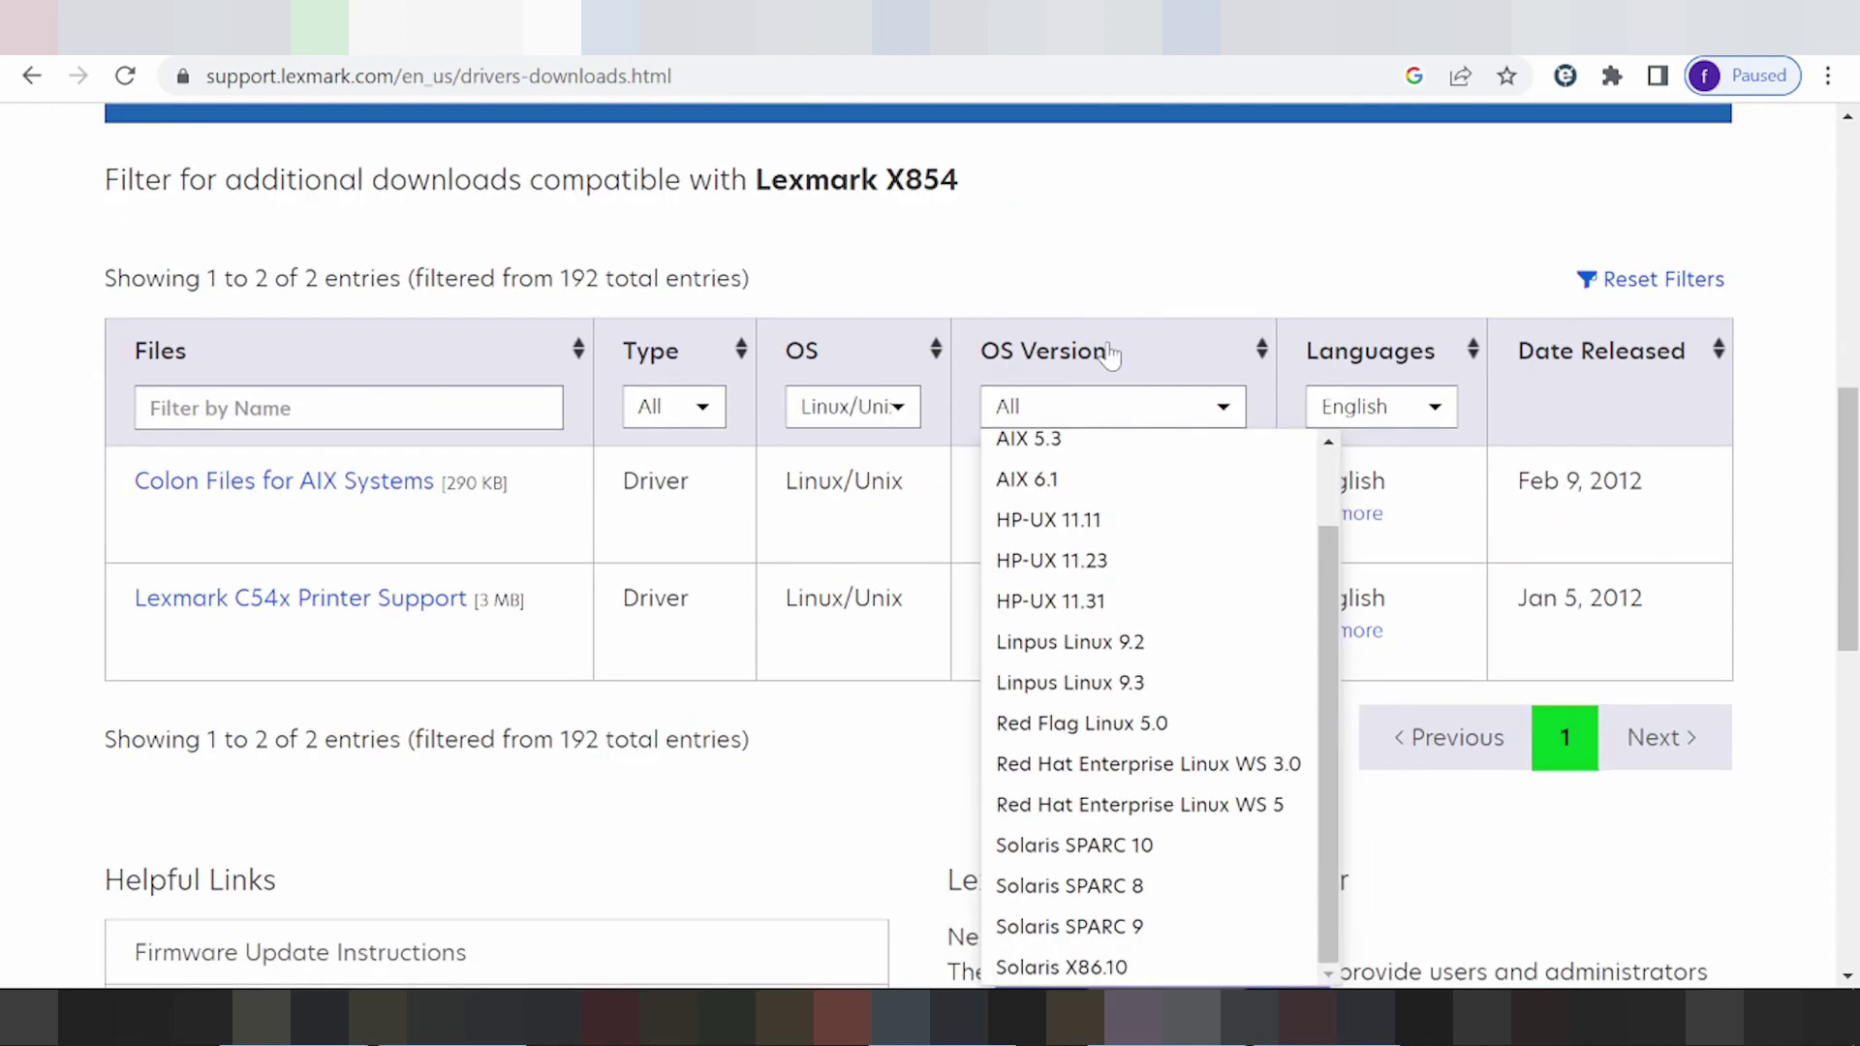
pyautogui.scroll(-1, 1114, 561)
pyautogui.scroll(-1, 1083, 627)
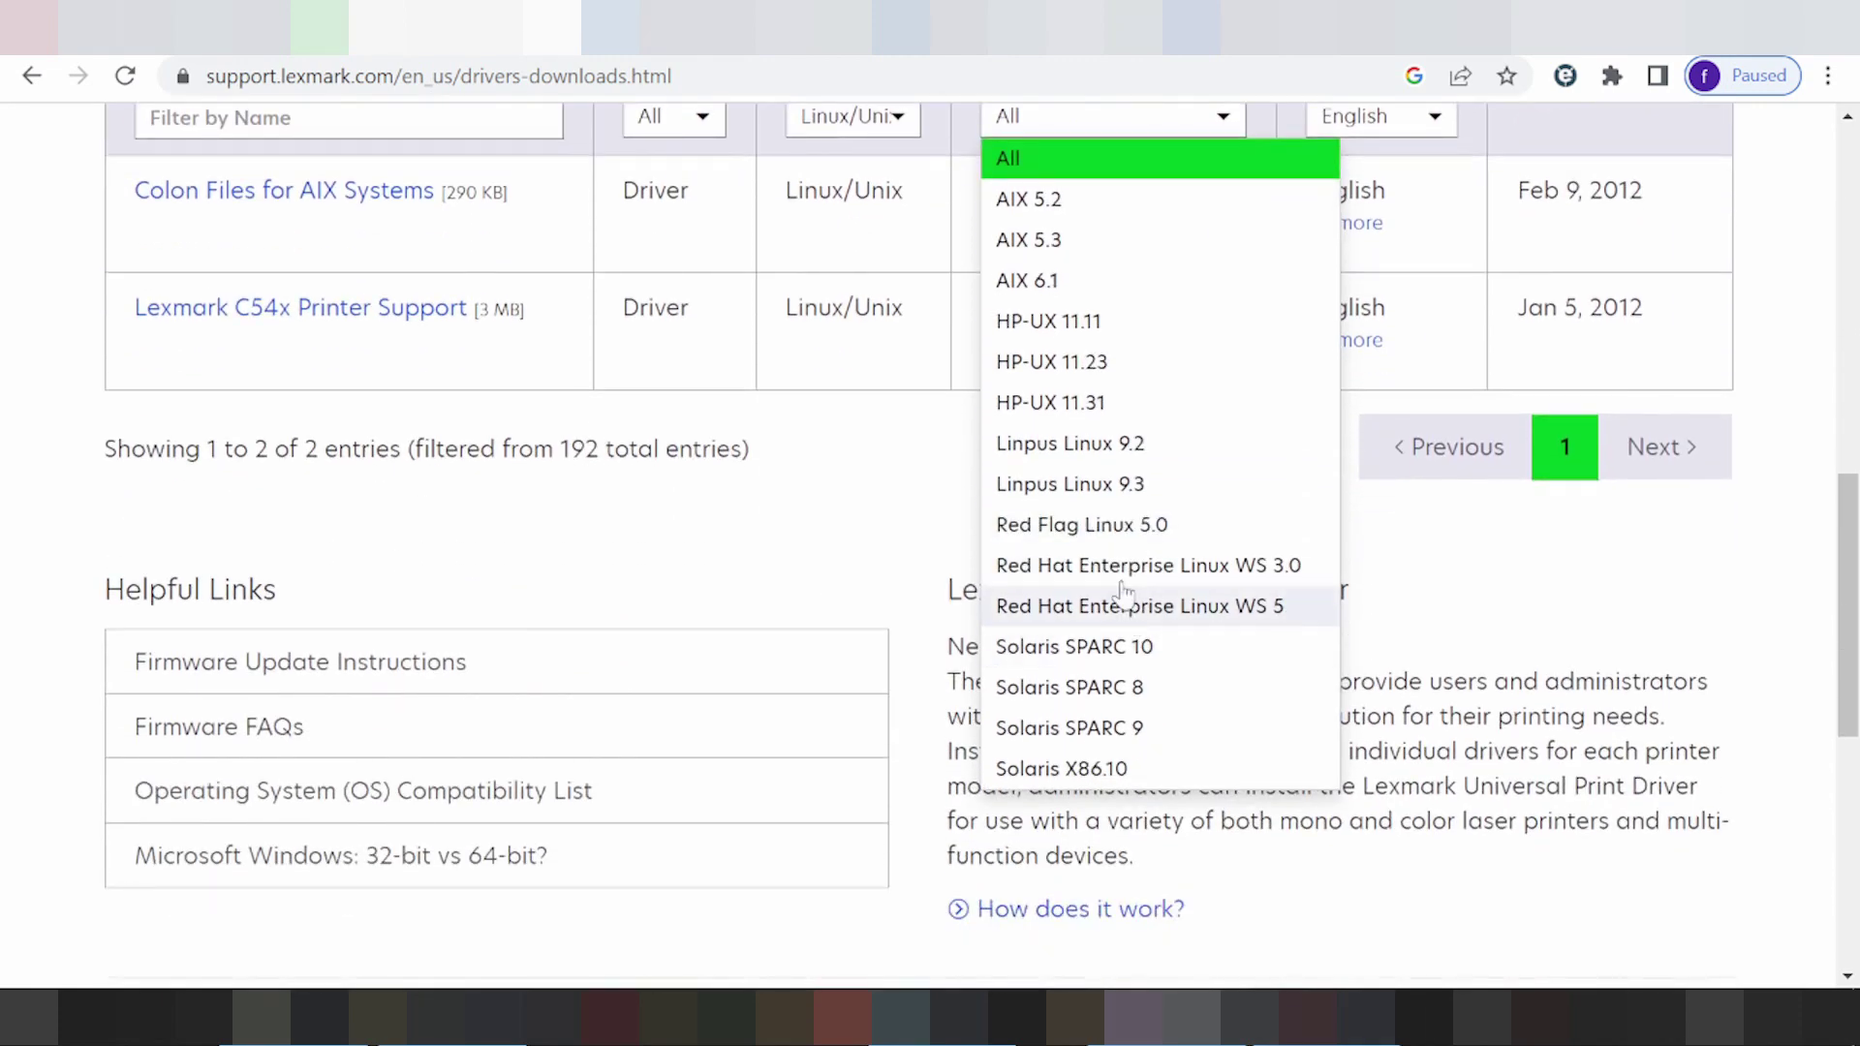
pyautogui.scroll(-2, 1075, 487)
pyautogui.scroll(3, 1096, 519)
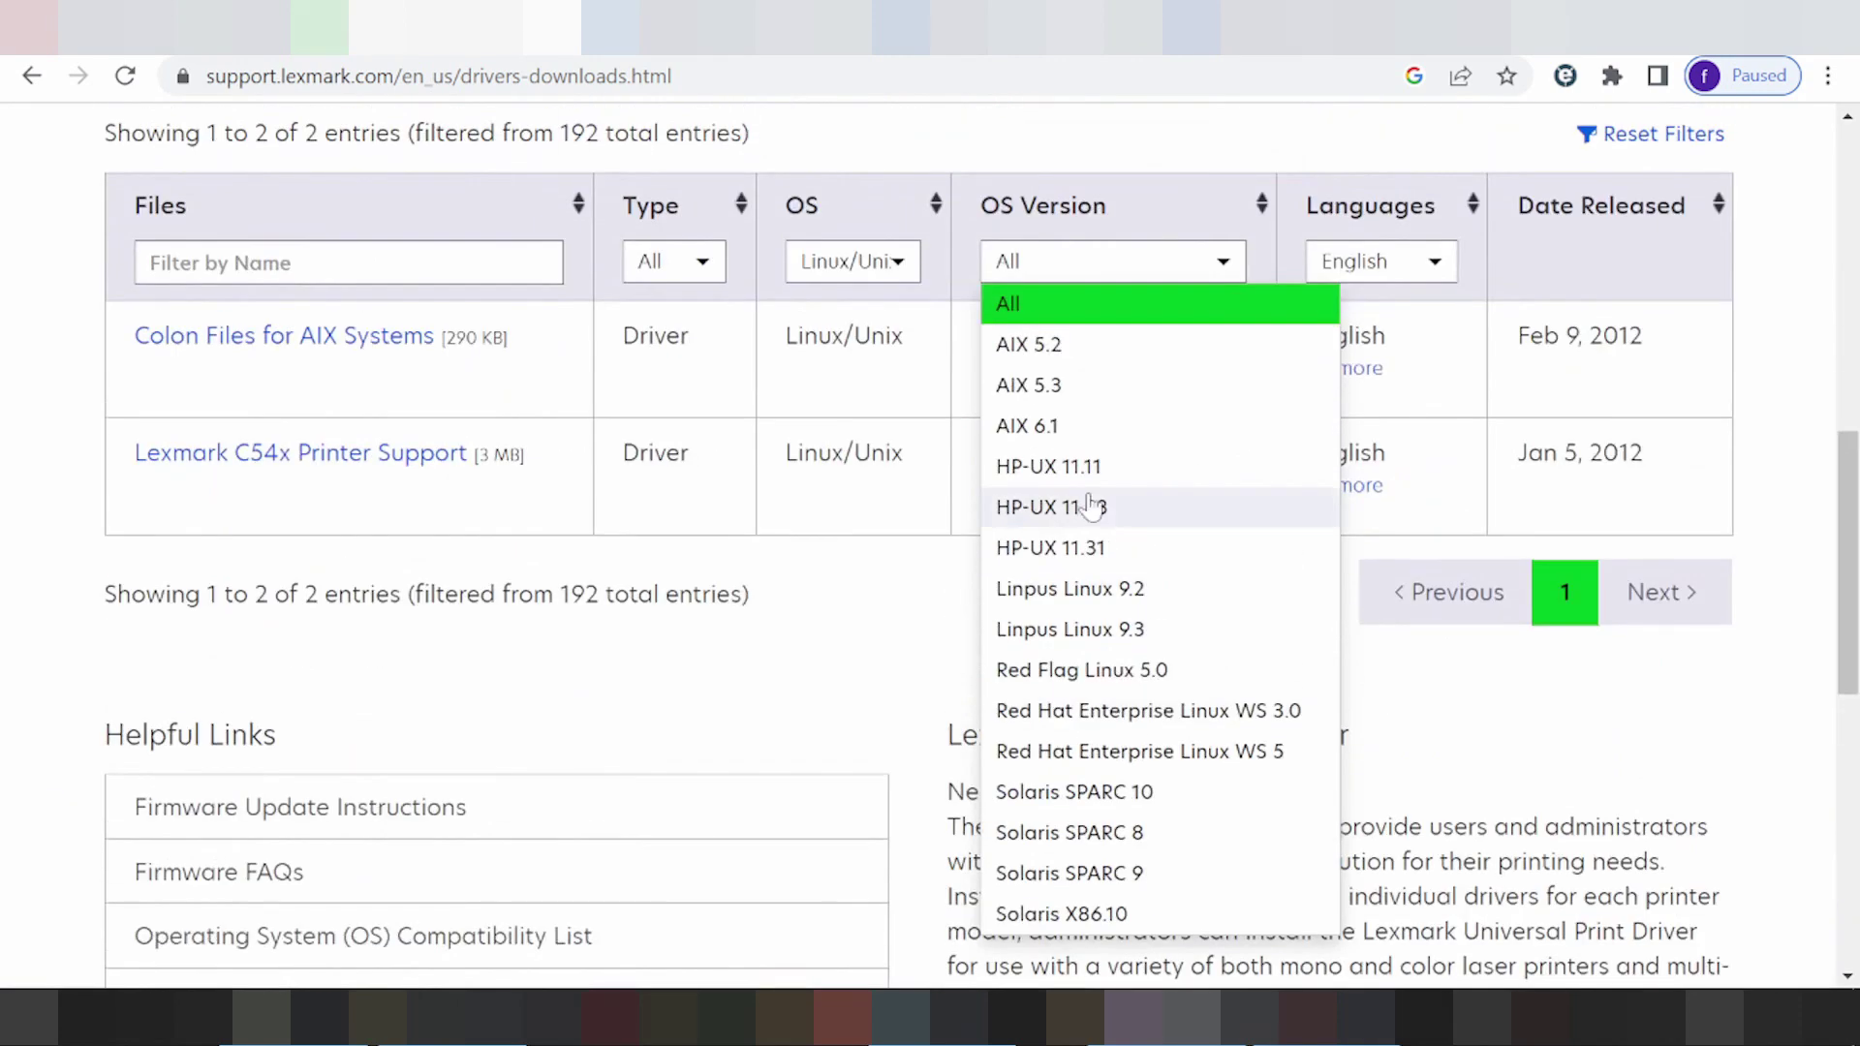
pyautogui.scroll(1, 1098, 518)
pyautogui.click(849, 407)
pyautogui.click(843, 573)
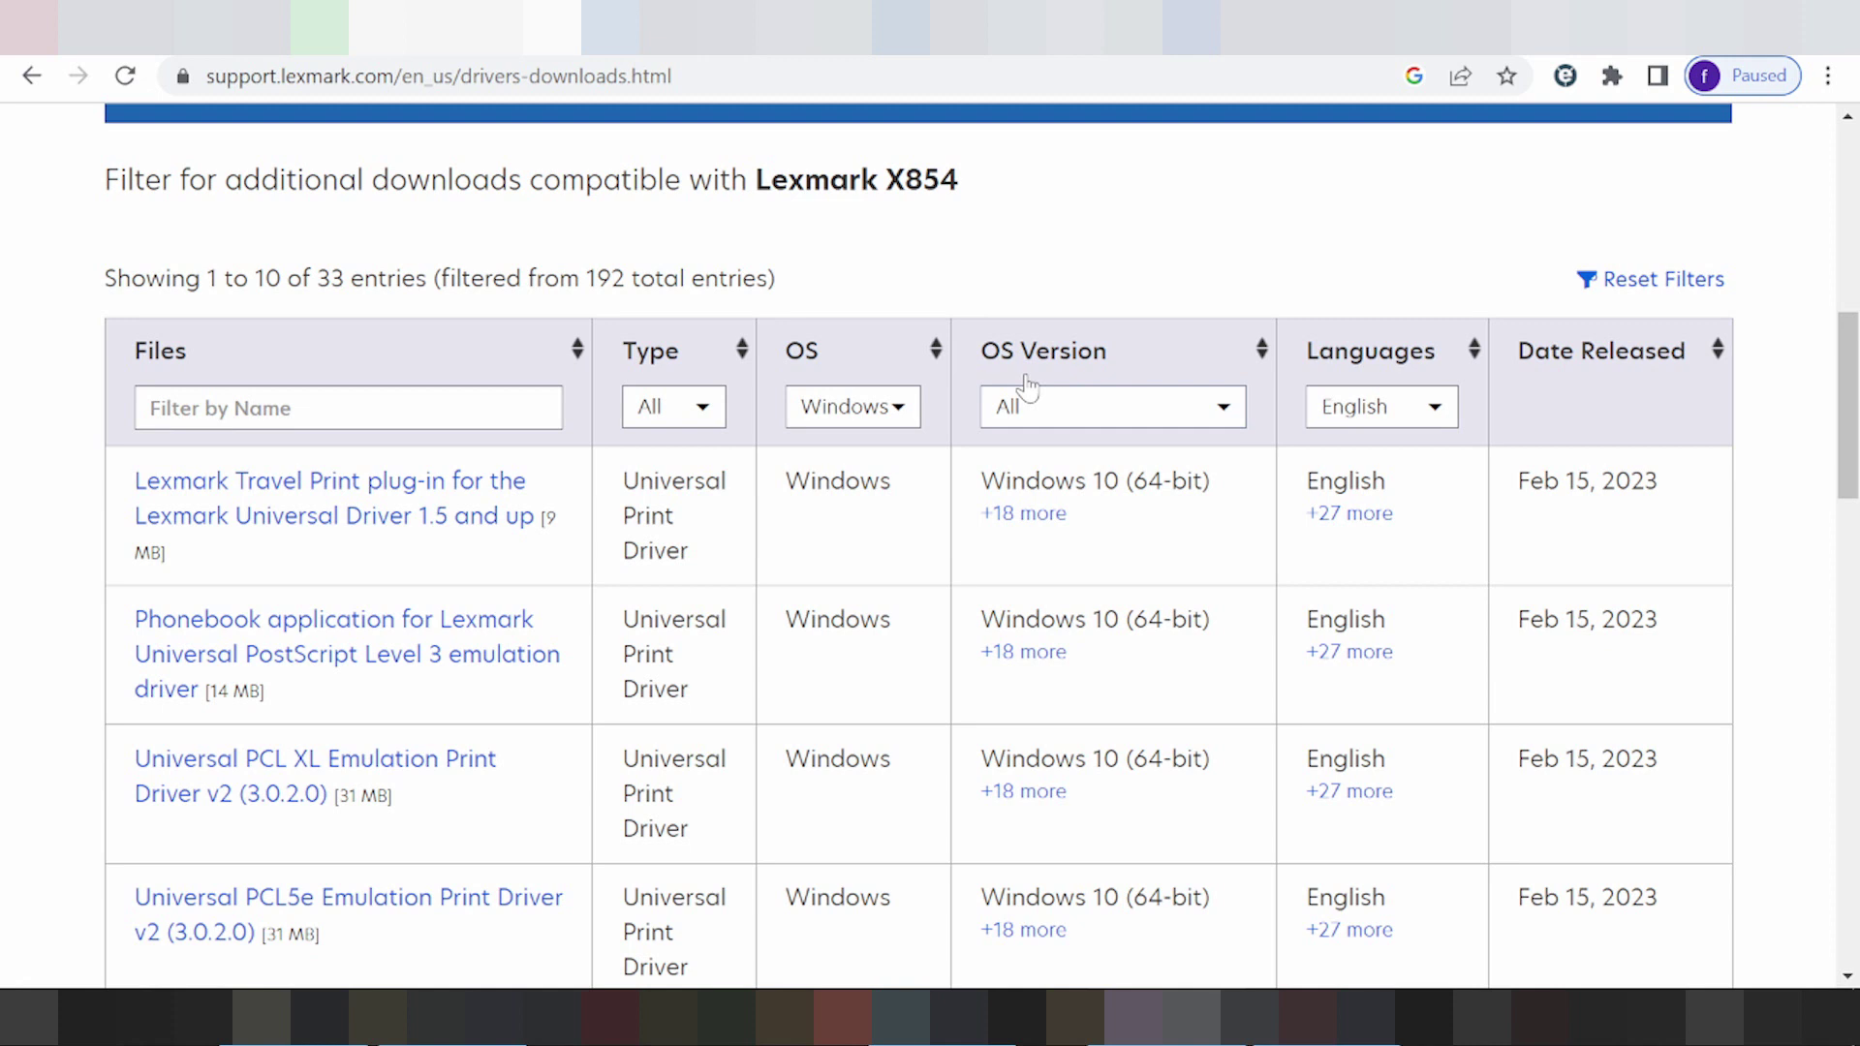
# Set the OS Version filter to Windows 11 (64-bit), leaving 12 entries
pyautogui.click(1047, 415)
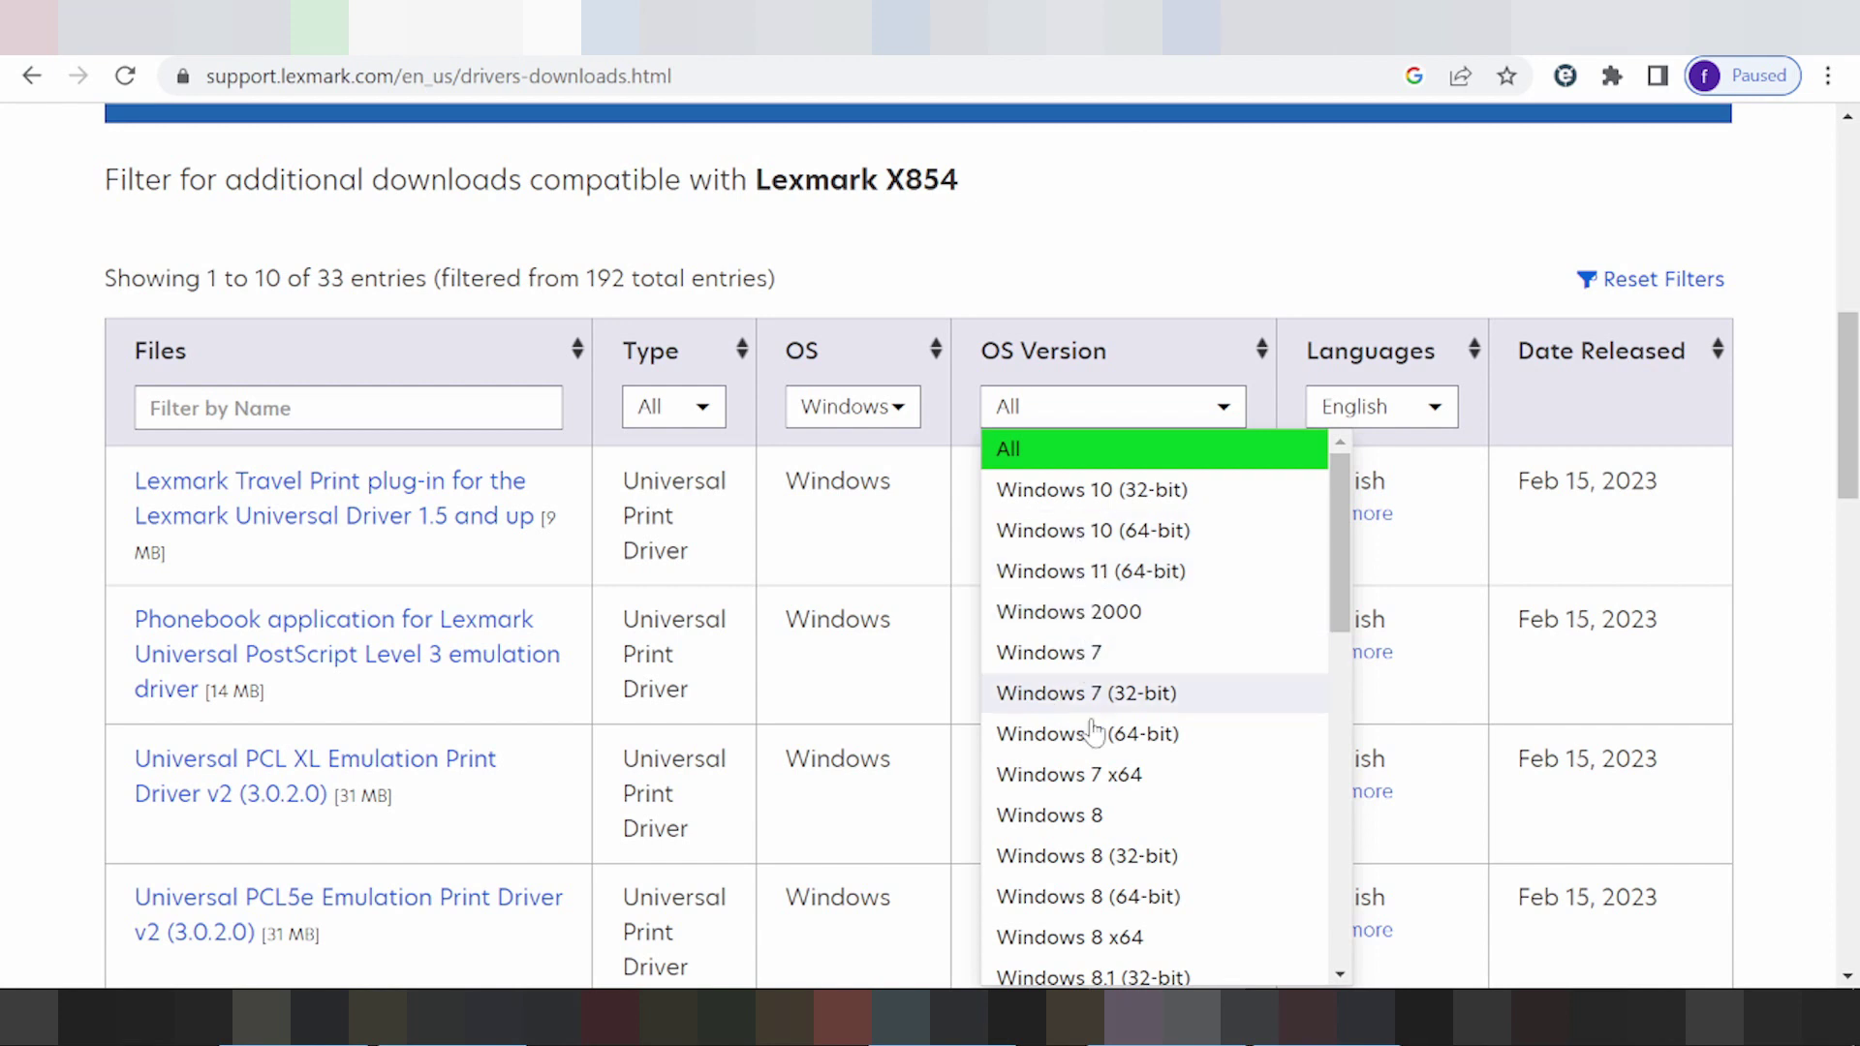
pyautogui.scroll(-1, 1126, 814)
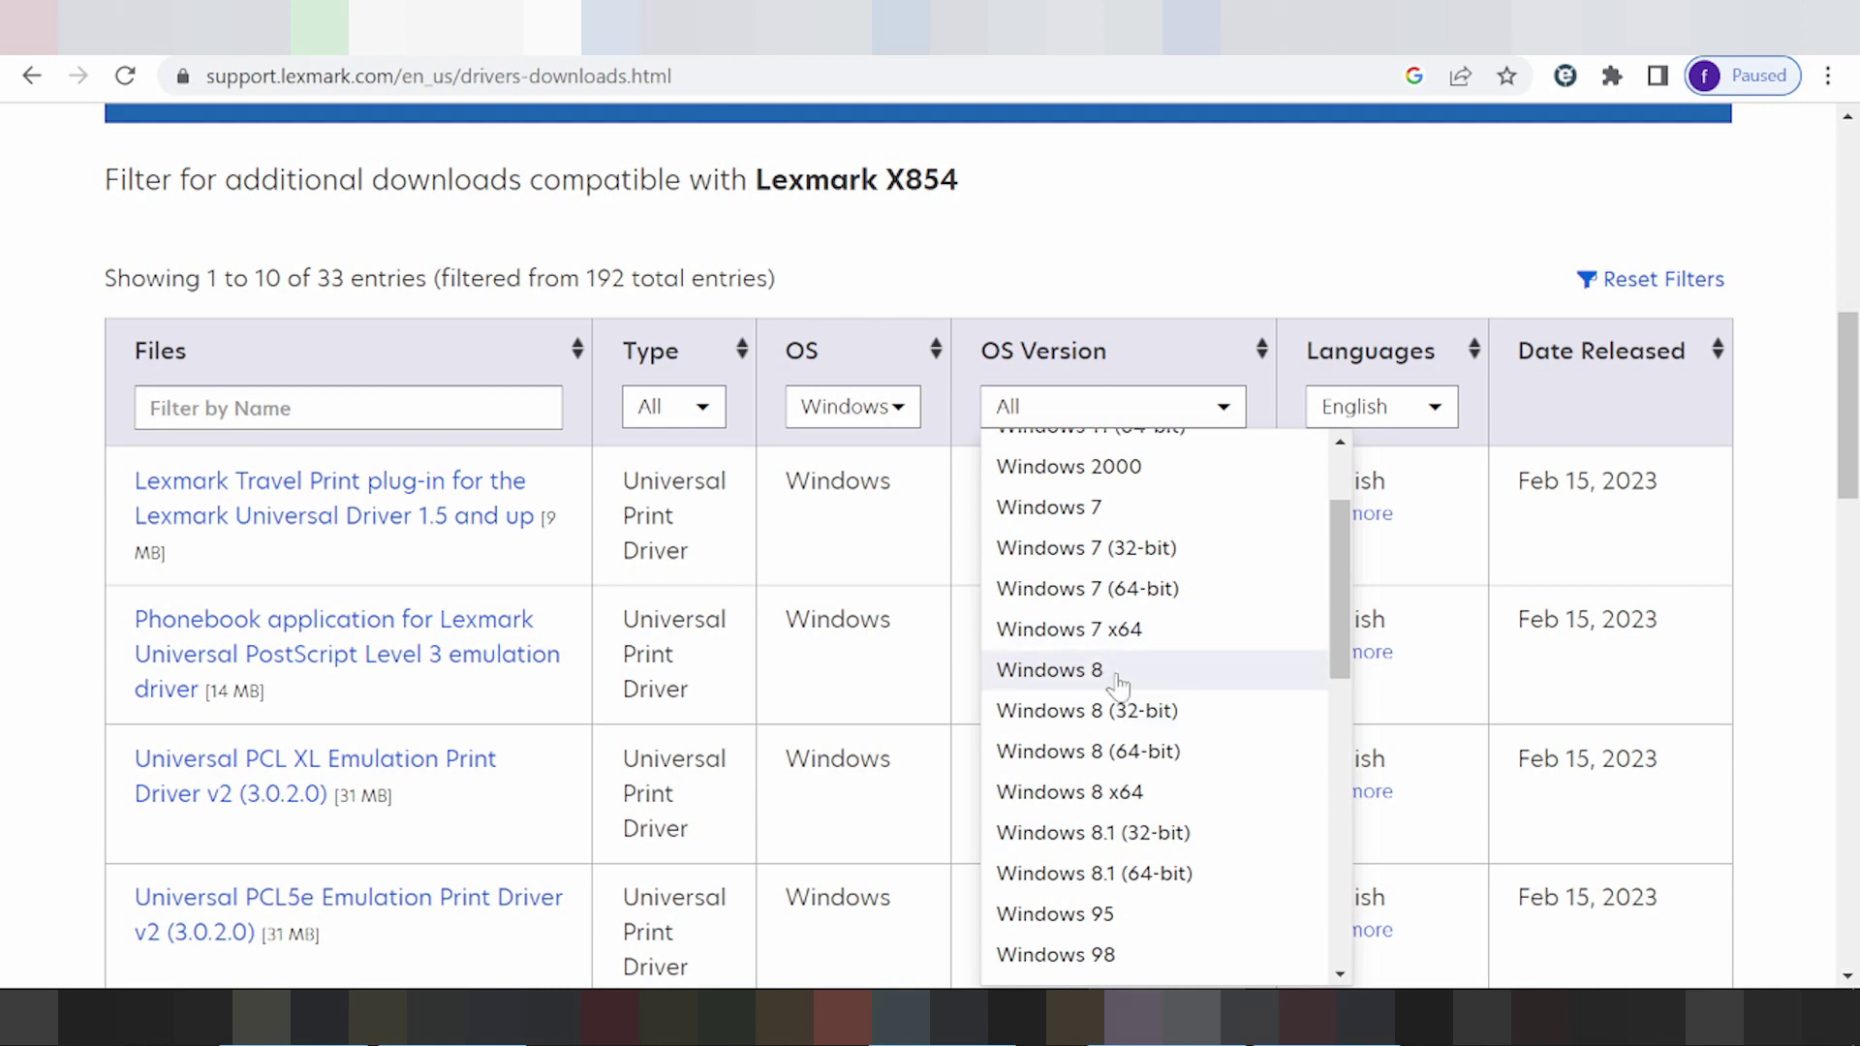
pyautogui.scroll(-1, 1112, 625)
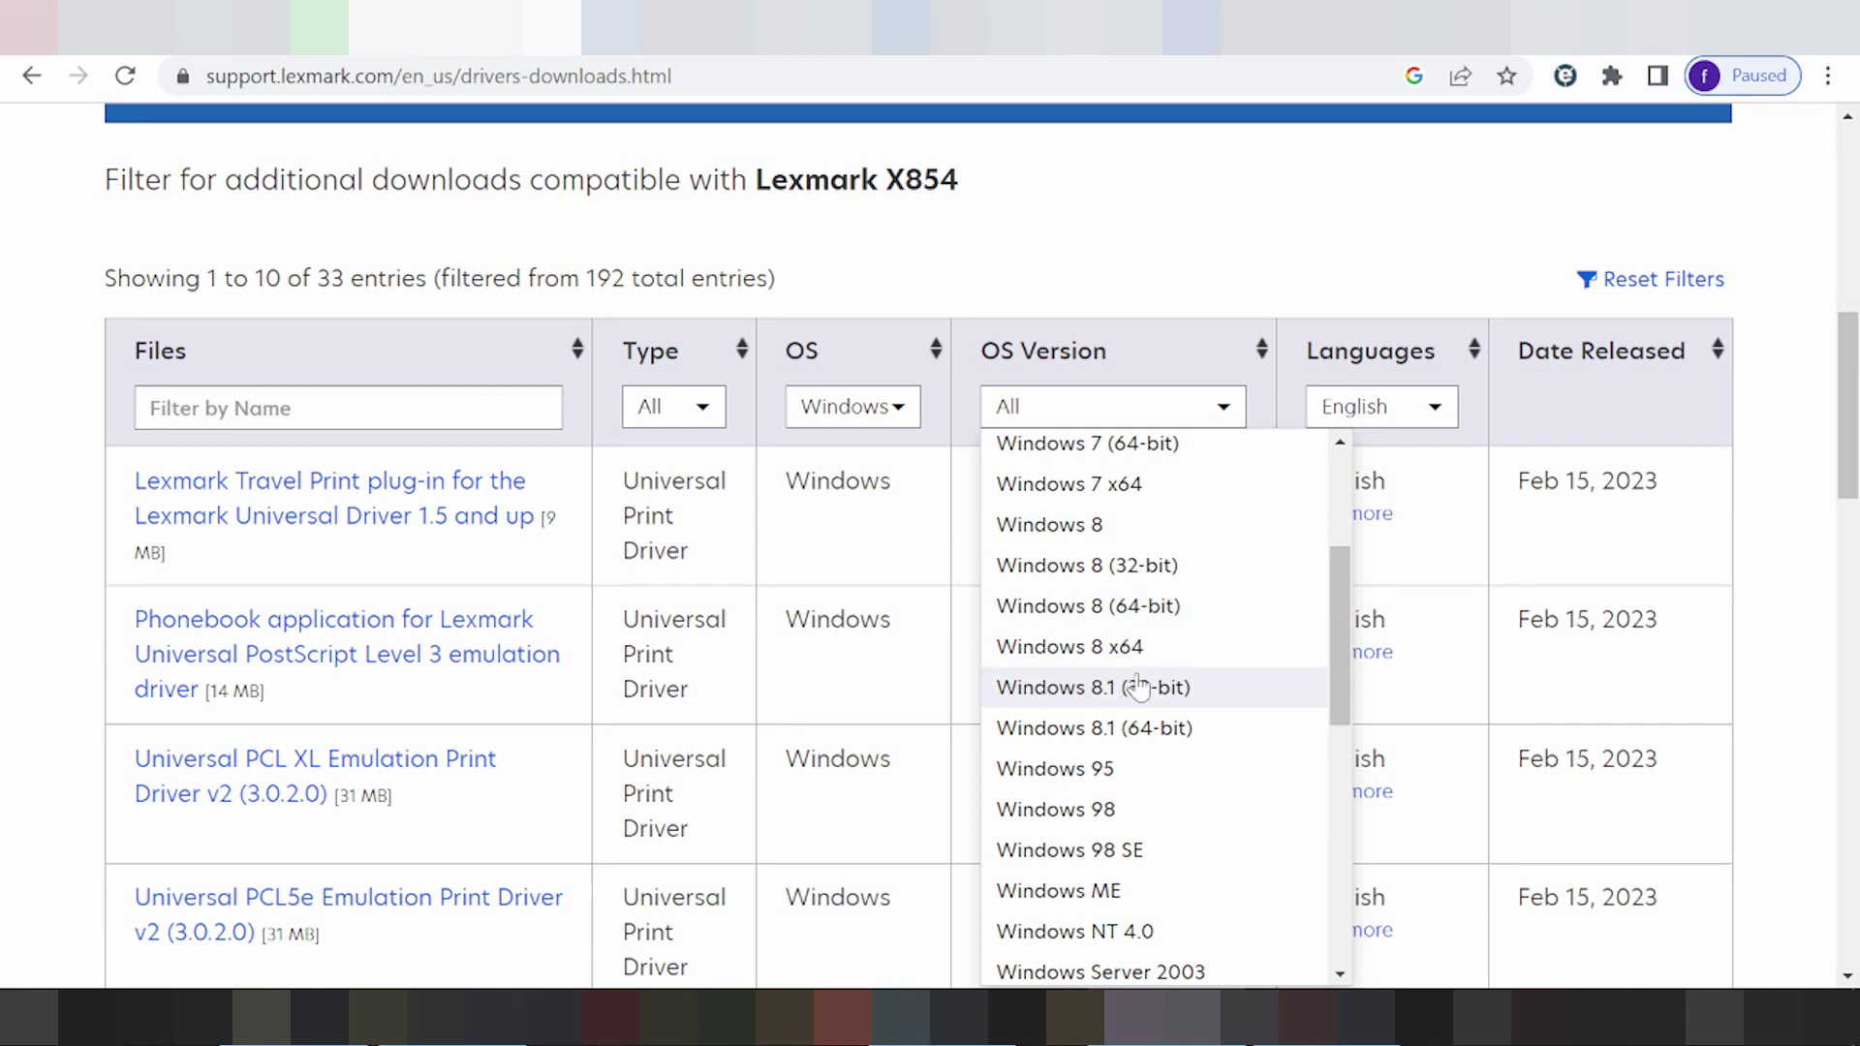
pyautogui.scroll(-1, 1162, 660)
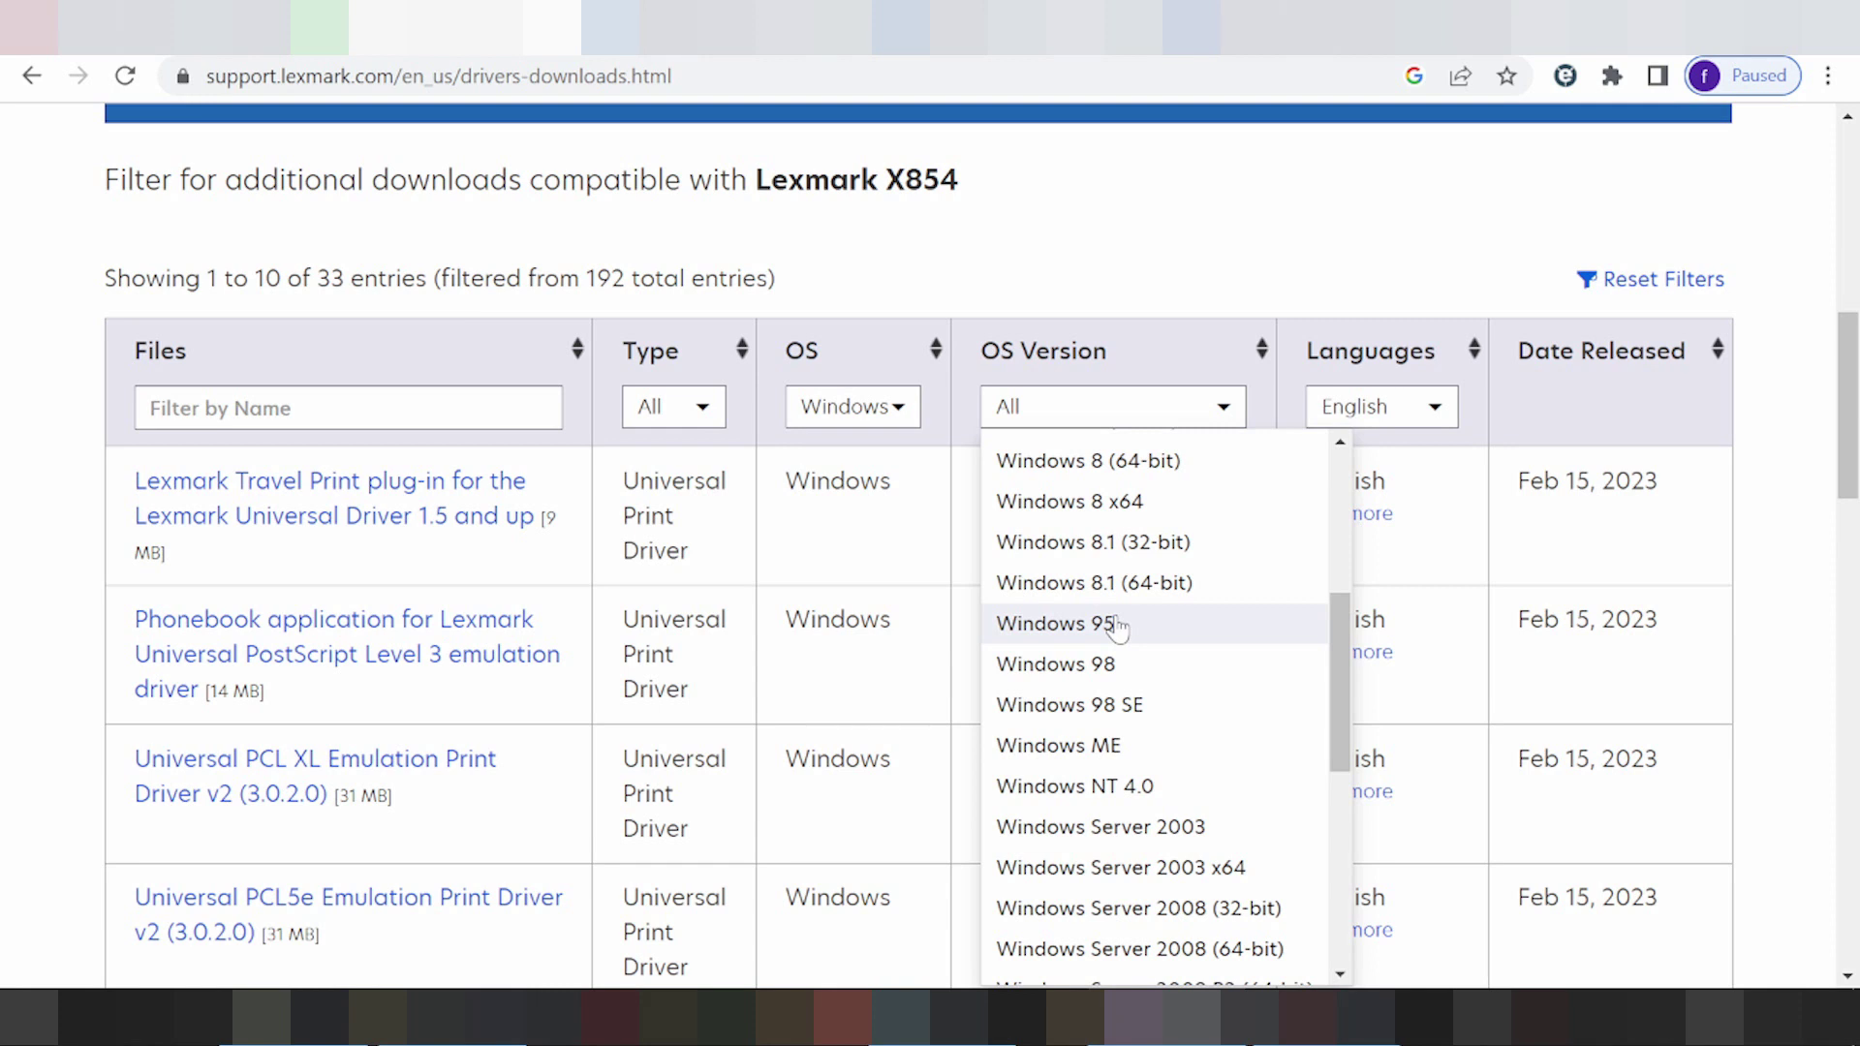
pyautogui.scroll(-1, 1203, 734)
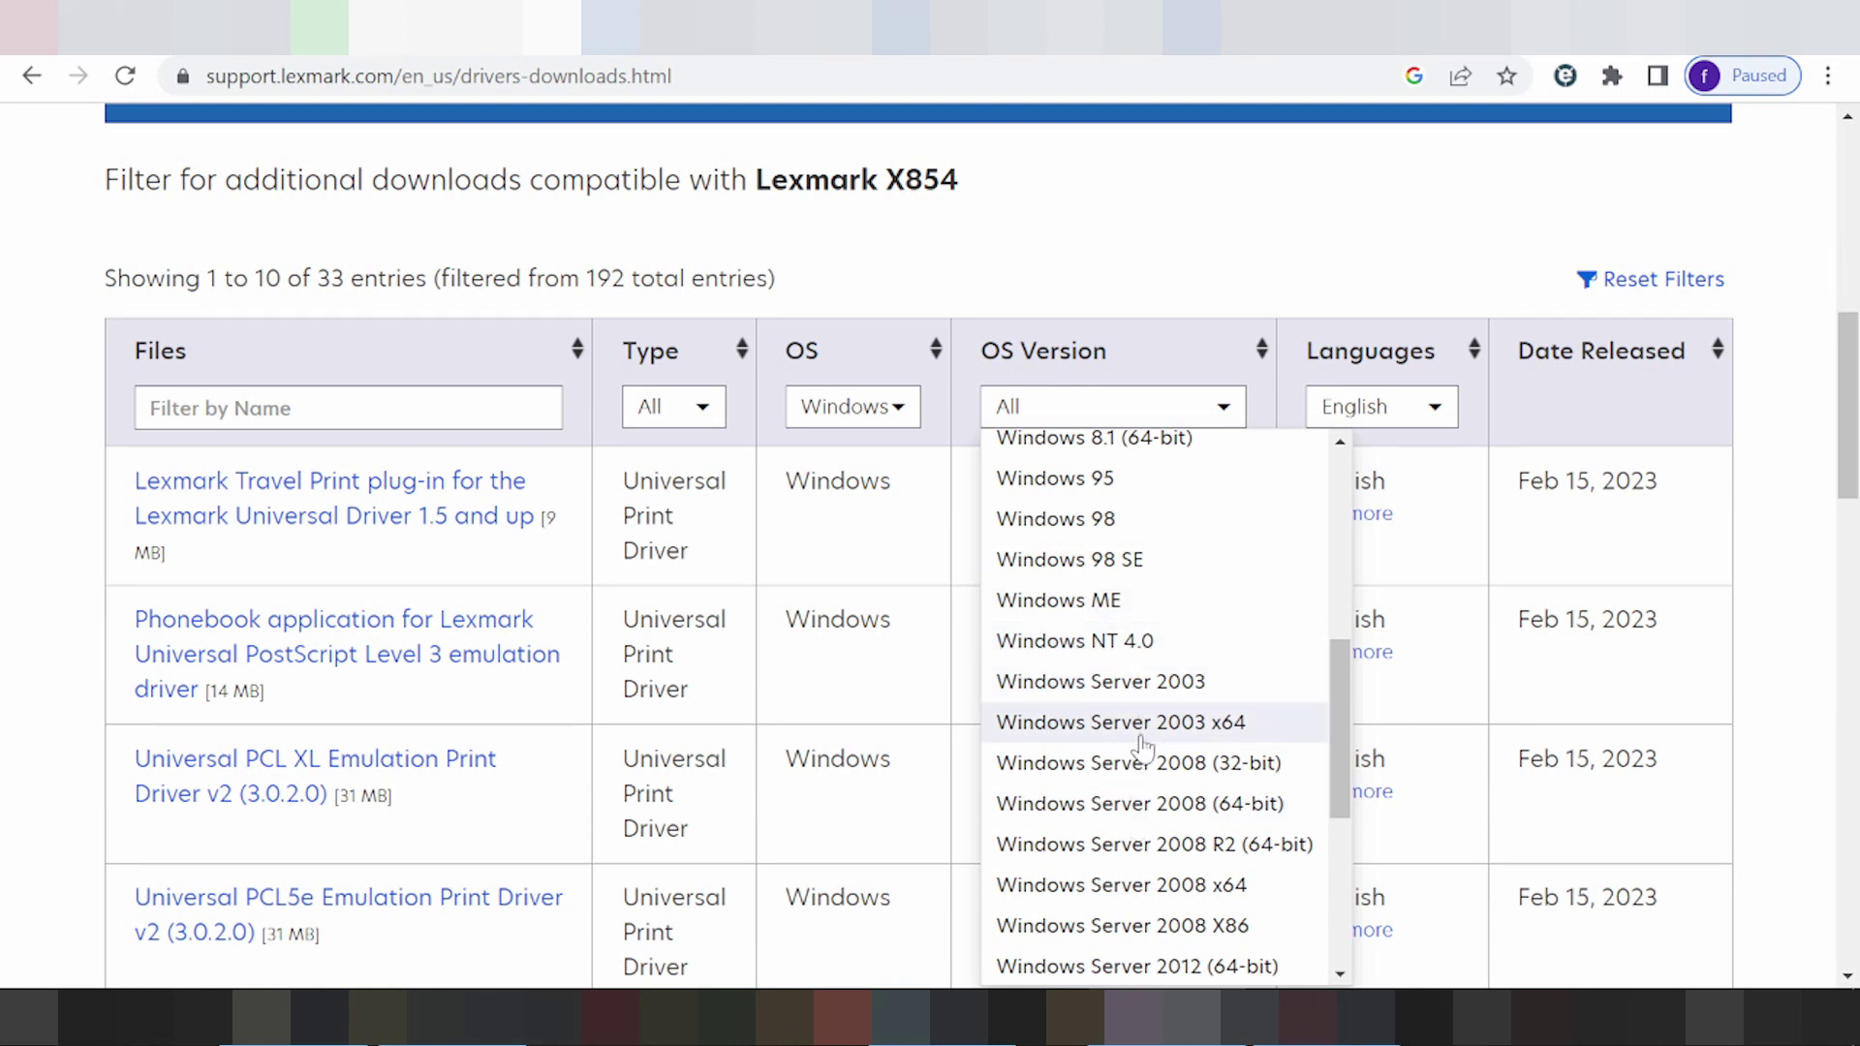
pyautogui.scroll(3, 1158, 774)
pyautogui.scroll(1, 1156, 774)
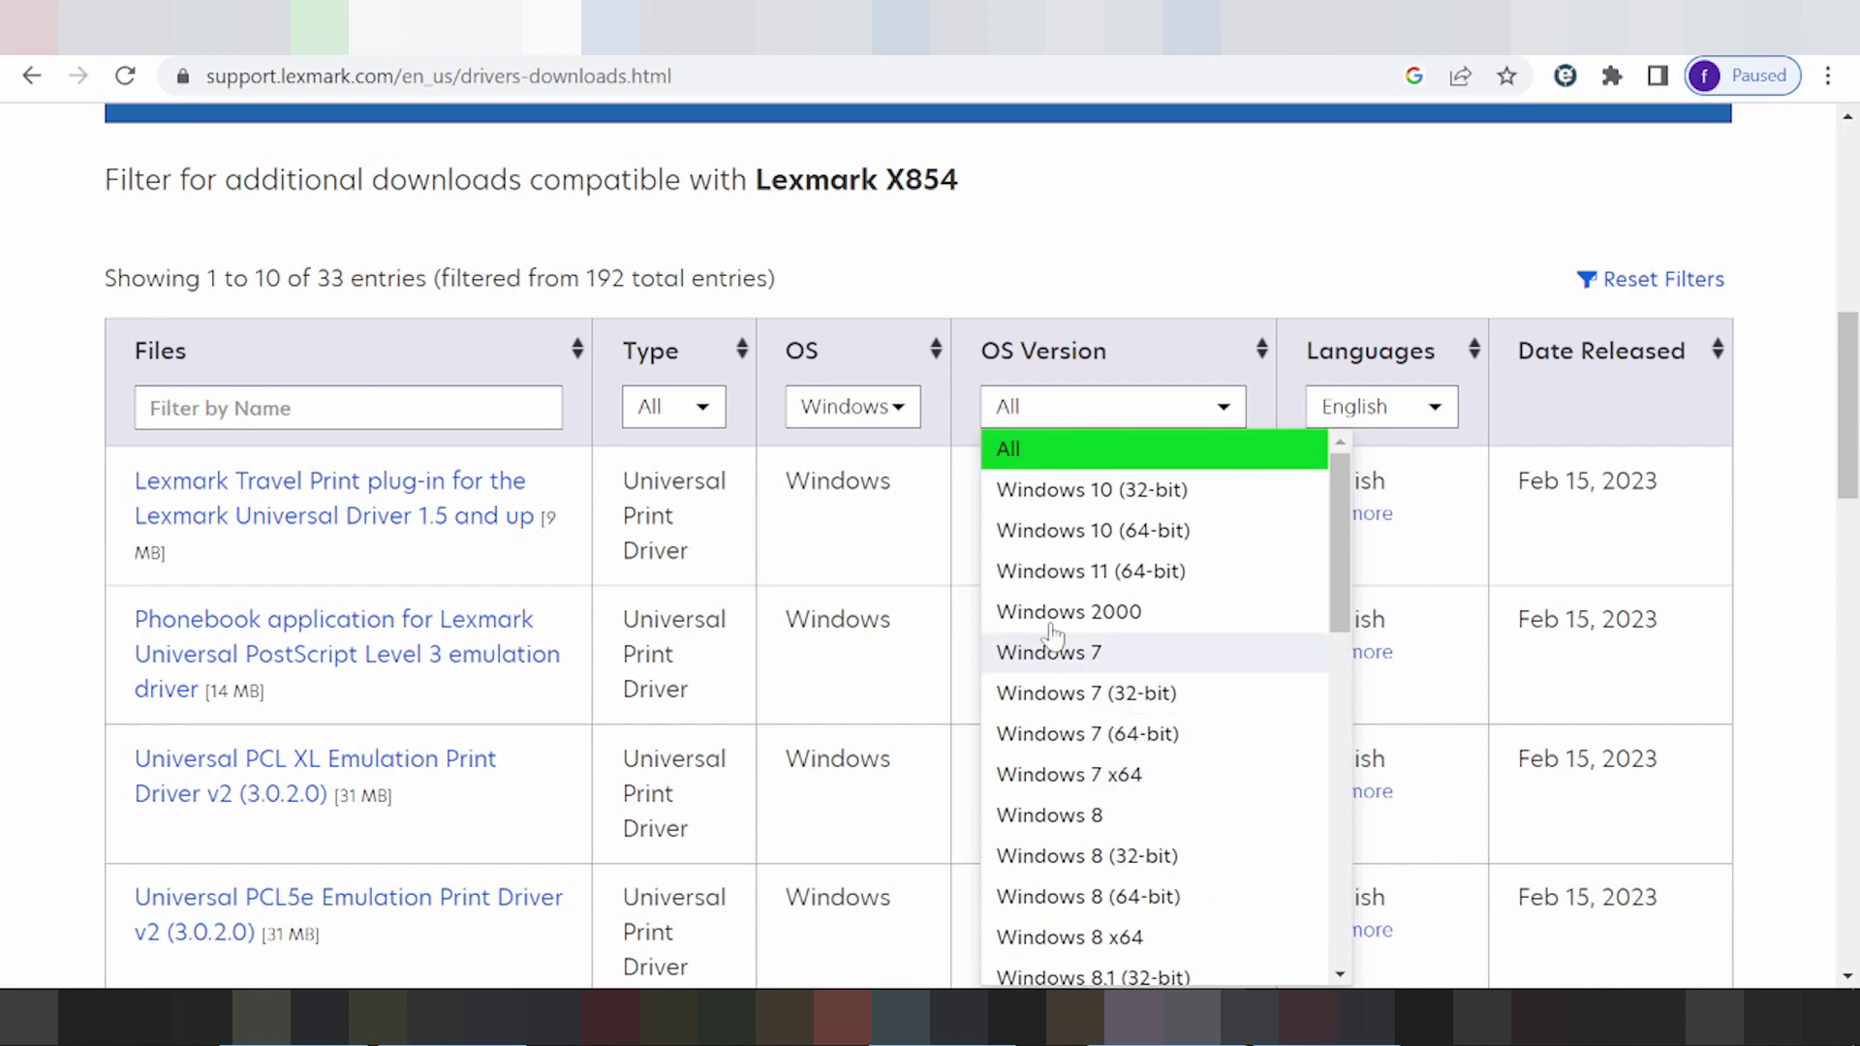
pyautogui.click(1034, 574)
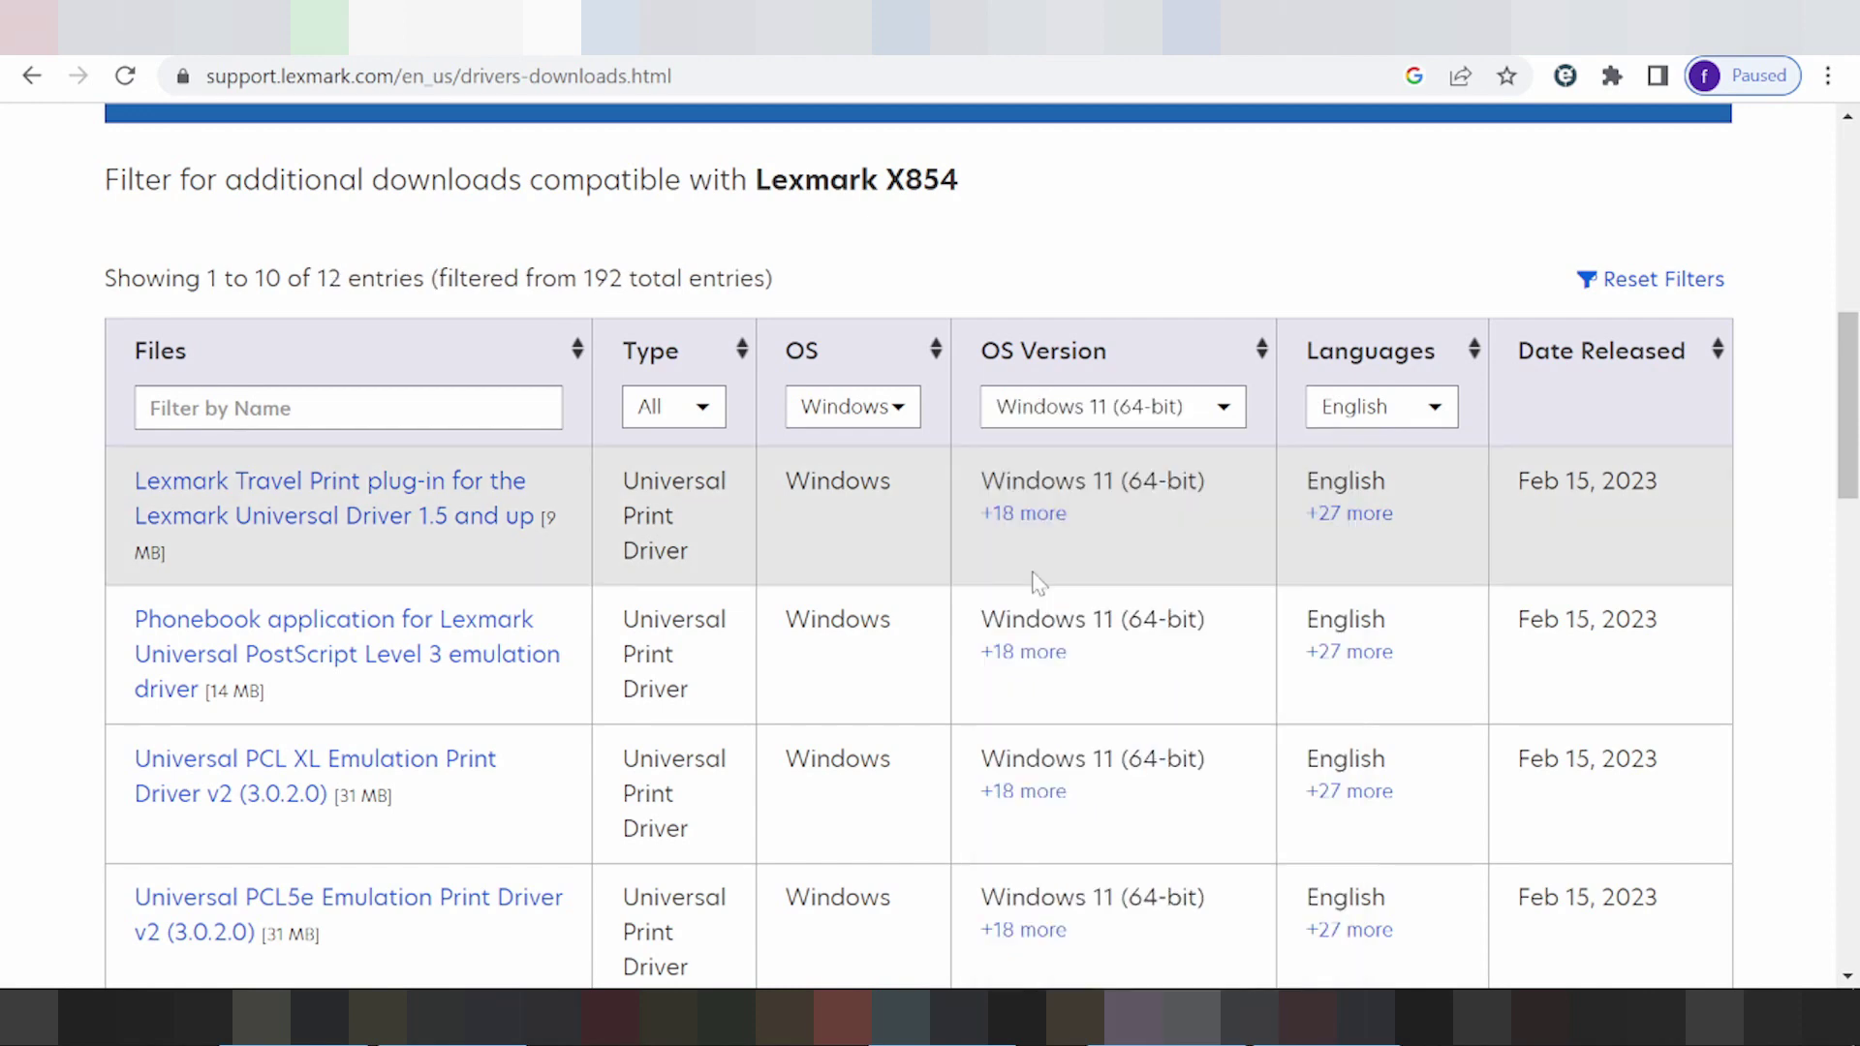
pyautogui.scroll(-2, 1503, 431)
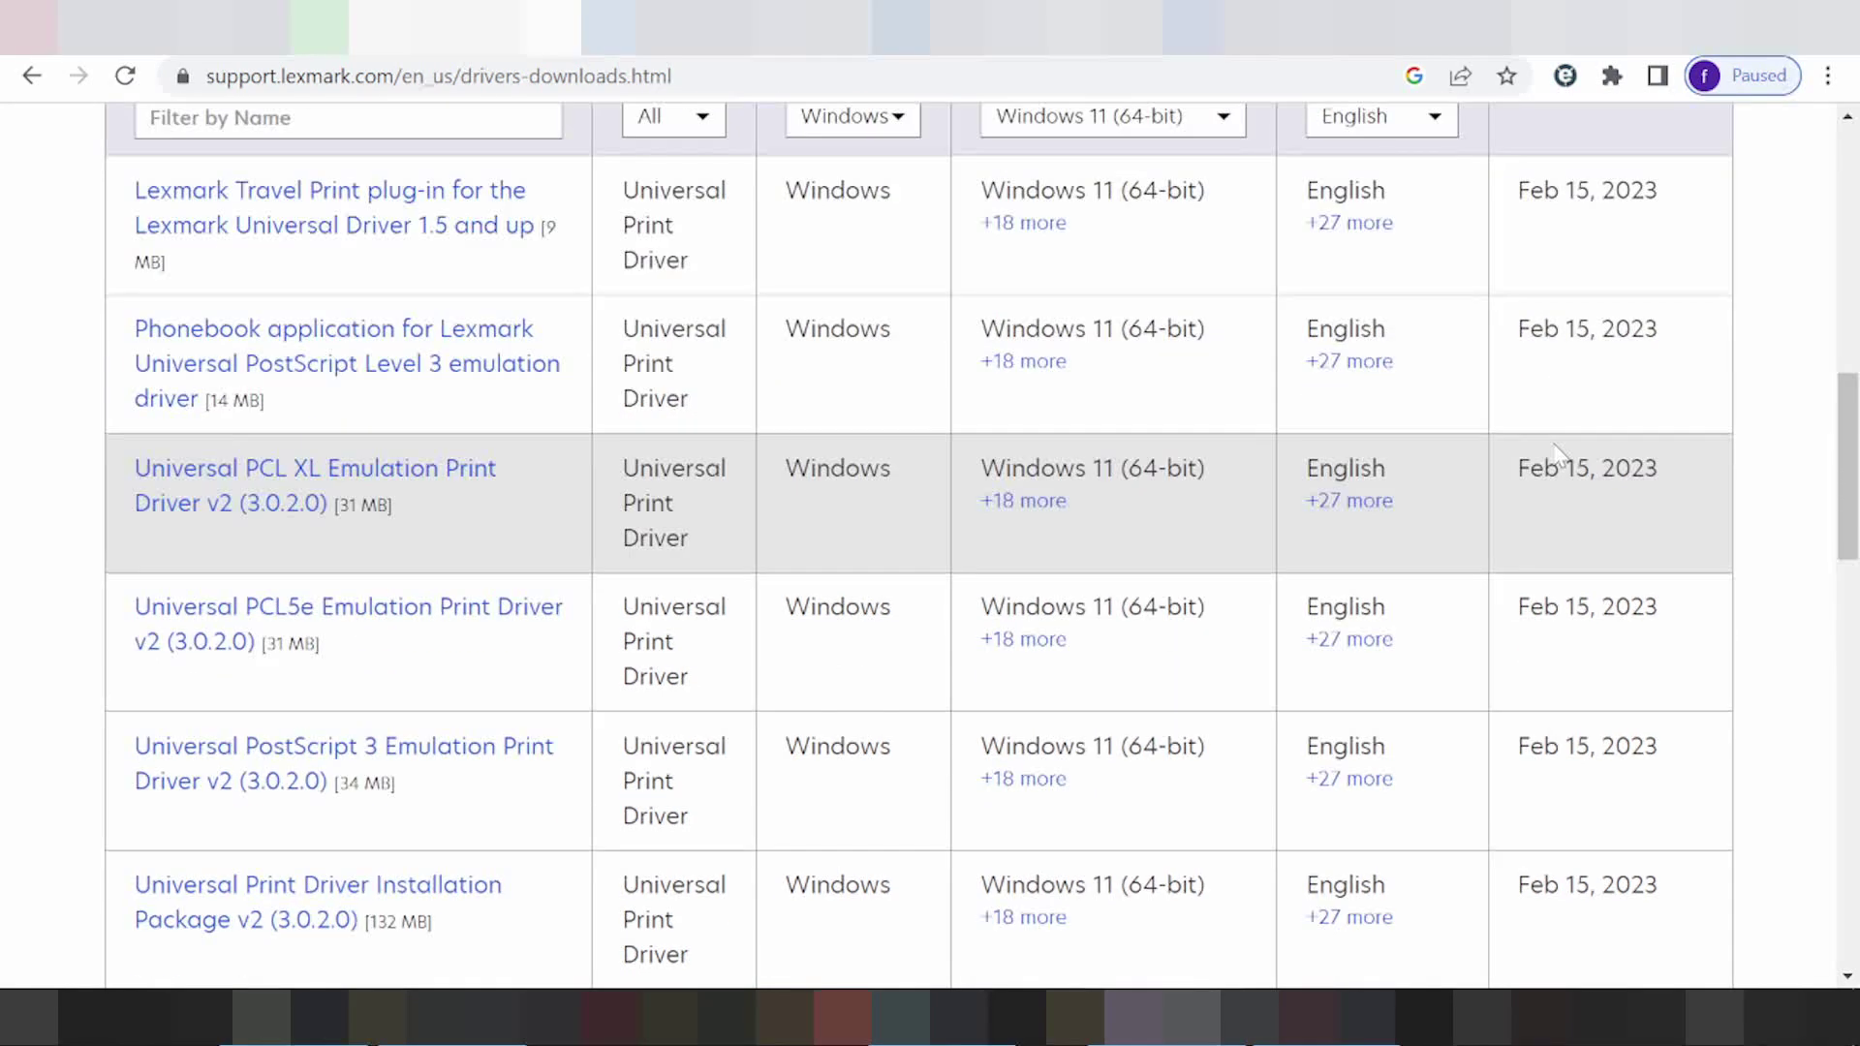
pyautogui.scroll(1, 1542, 404)
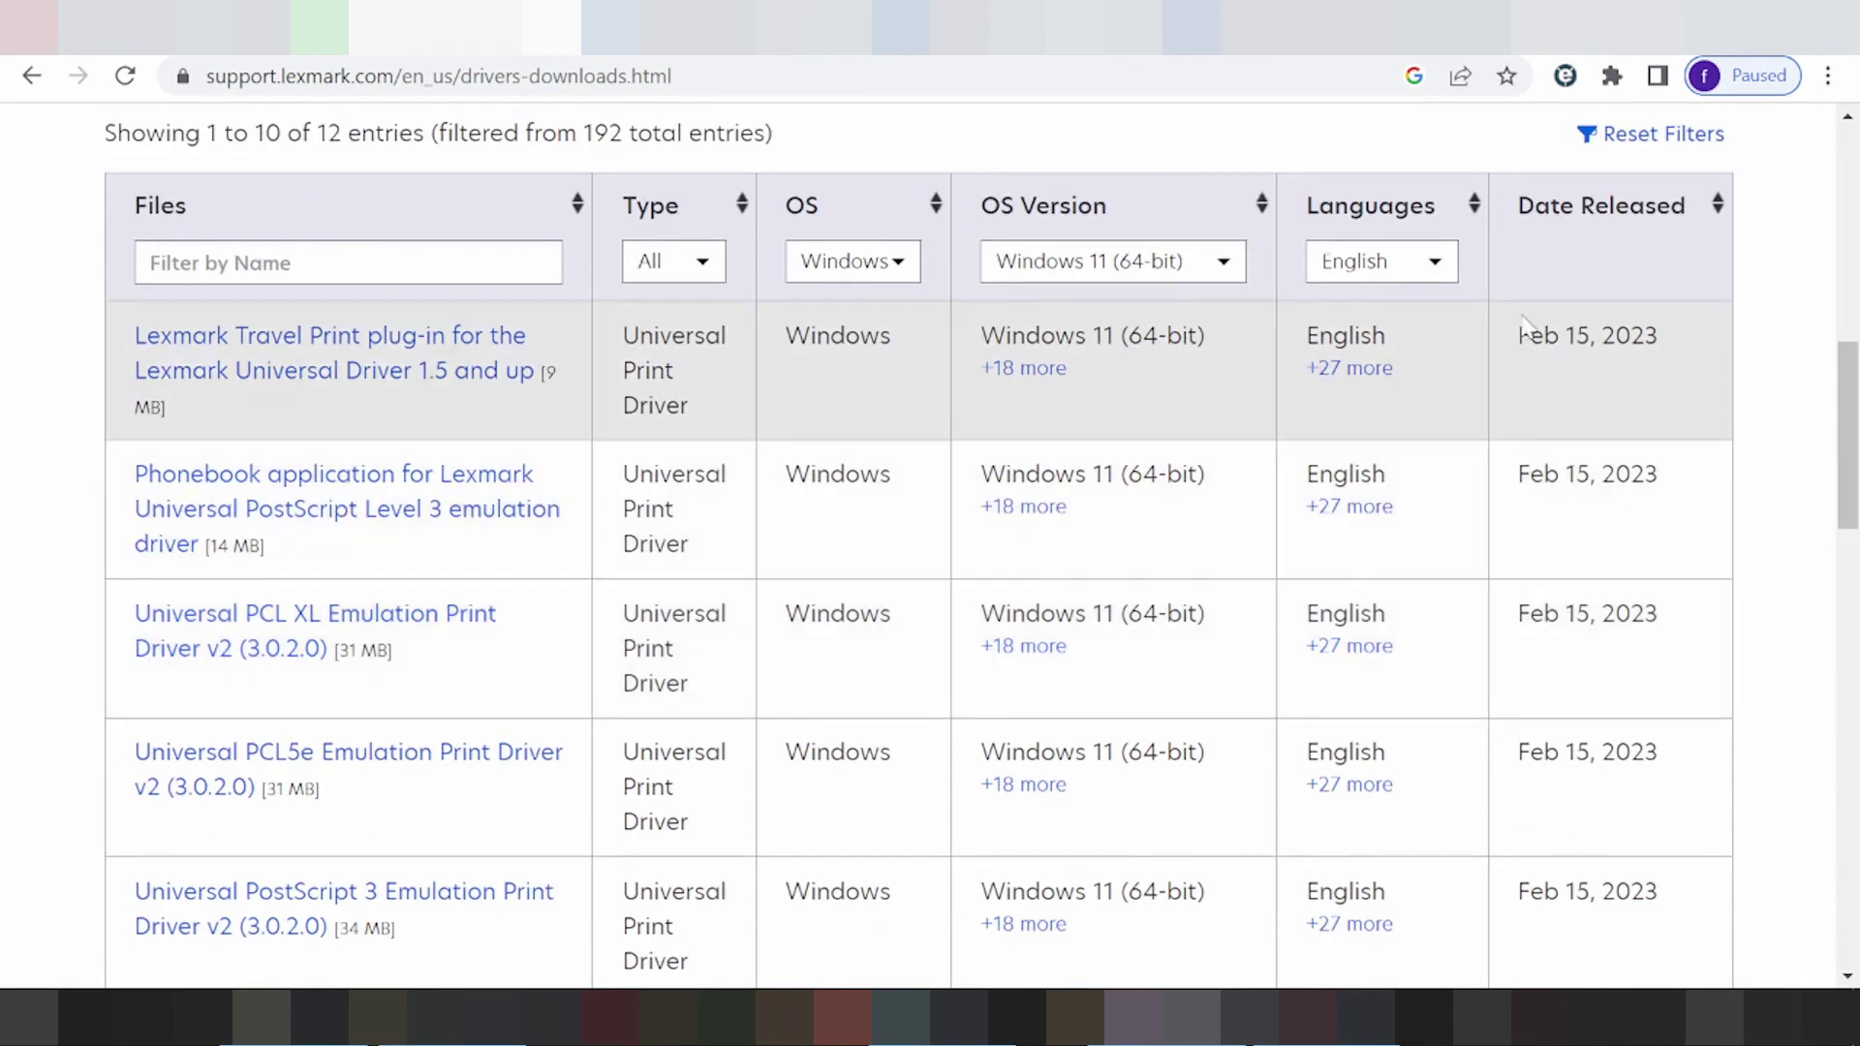
pyautogui.moveTo(1518, 475); pyautogui.dragTo(1637, 502)
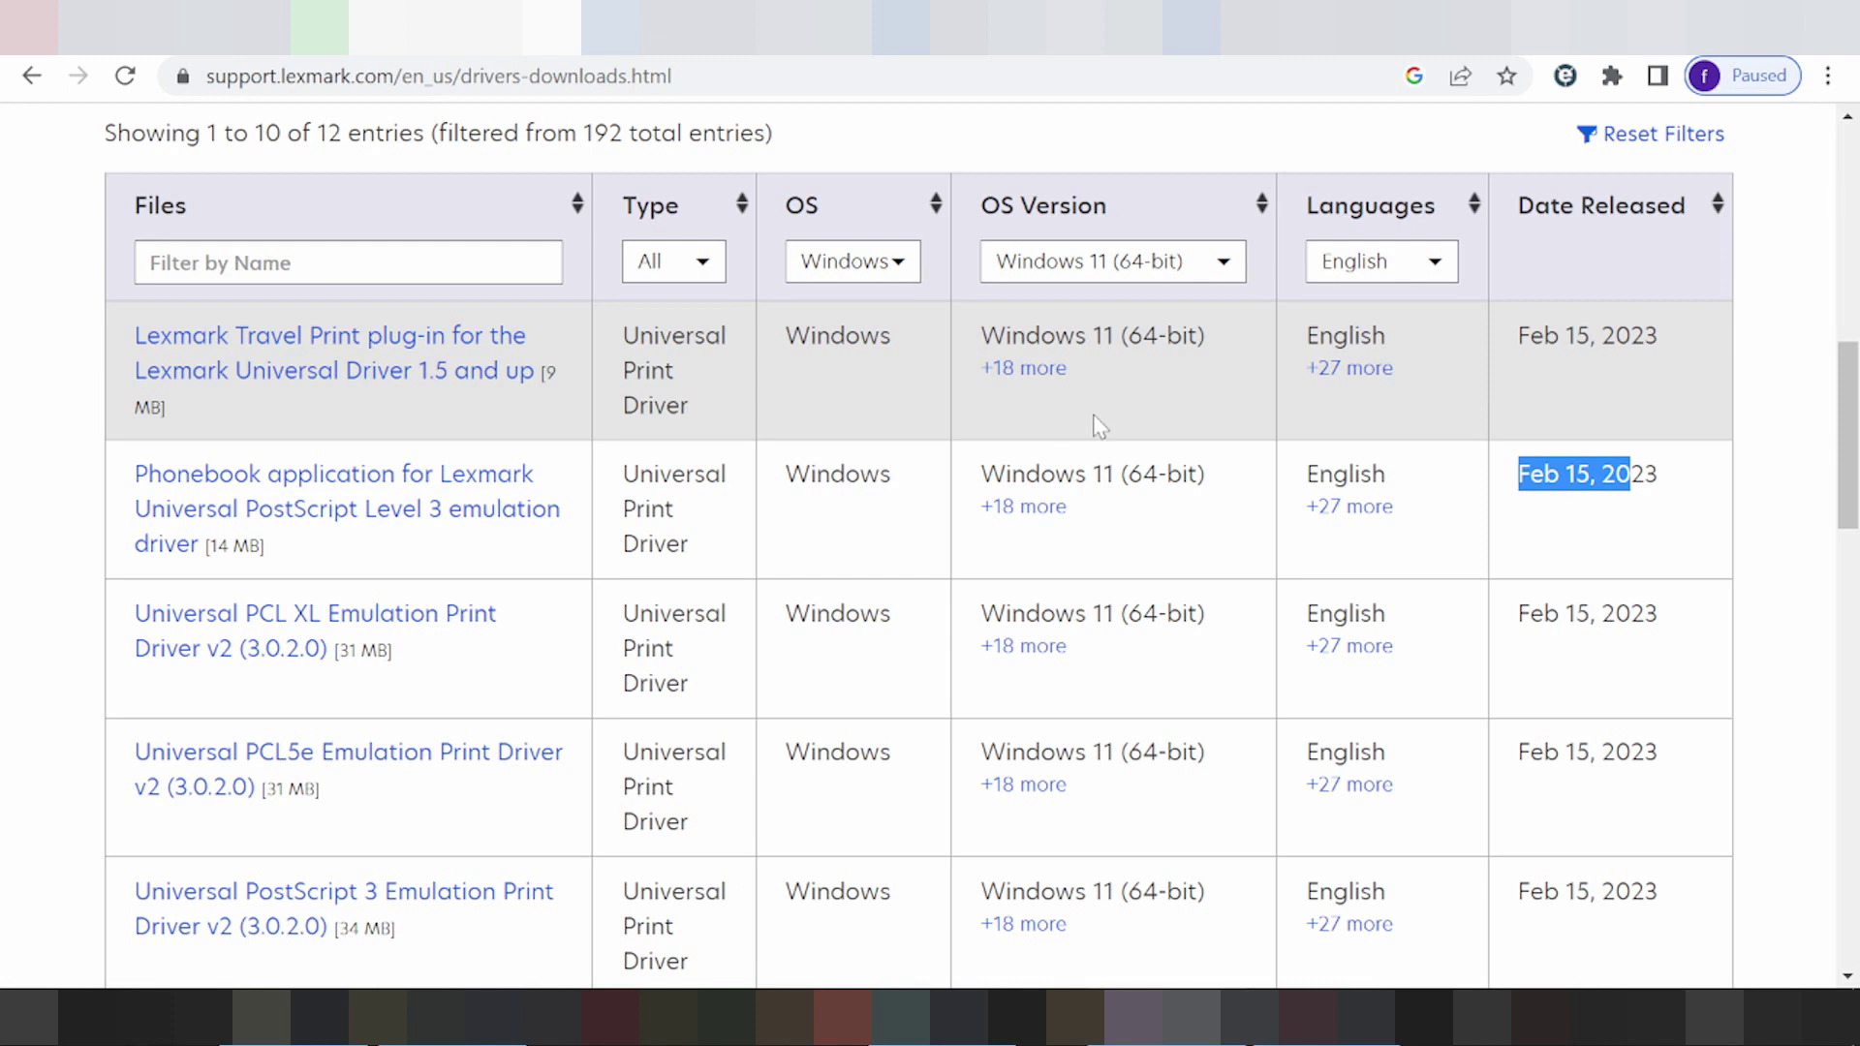
pyautogui.moveTo(980, 475); pyautogui.dragTo(1056, 475)
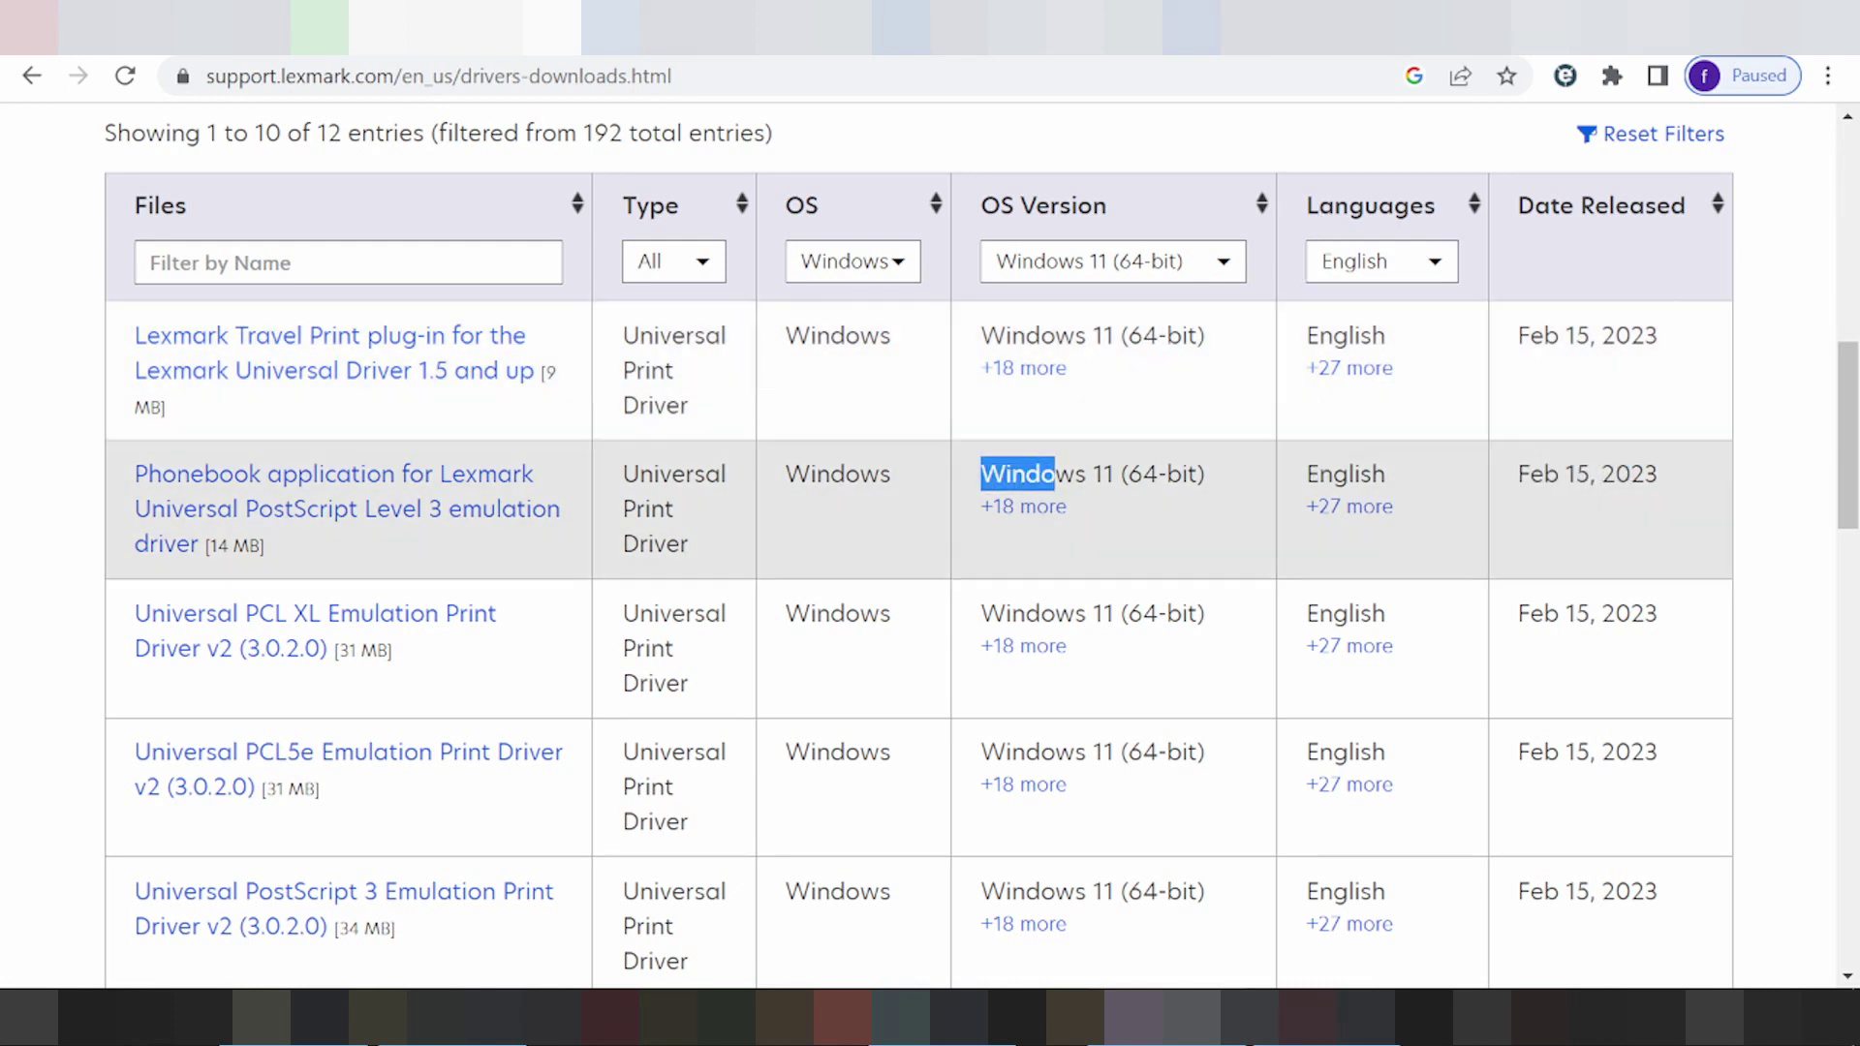
pyautogui.moveTo(1307, 476); pyautogui.dragTo(1385, 476)
pyautogui.scroll(-1, 931, 582)
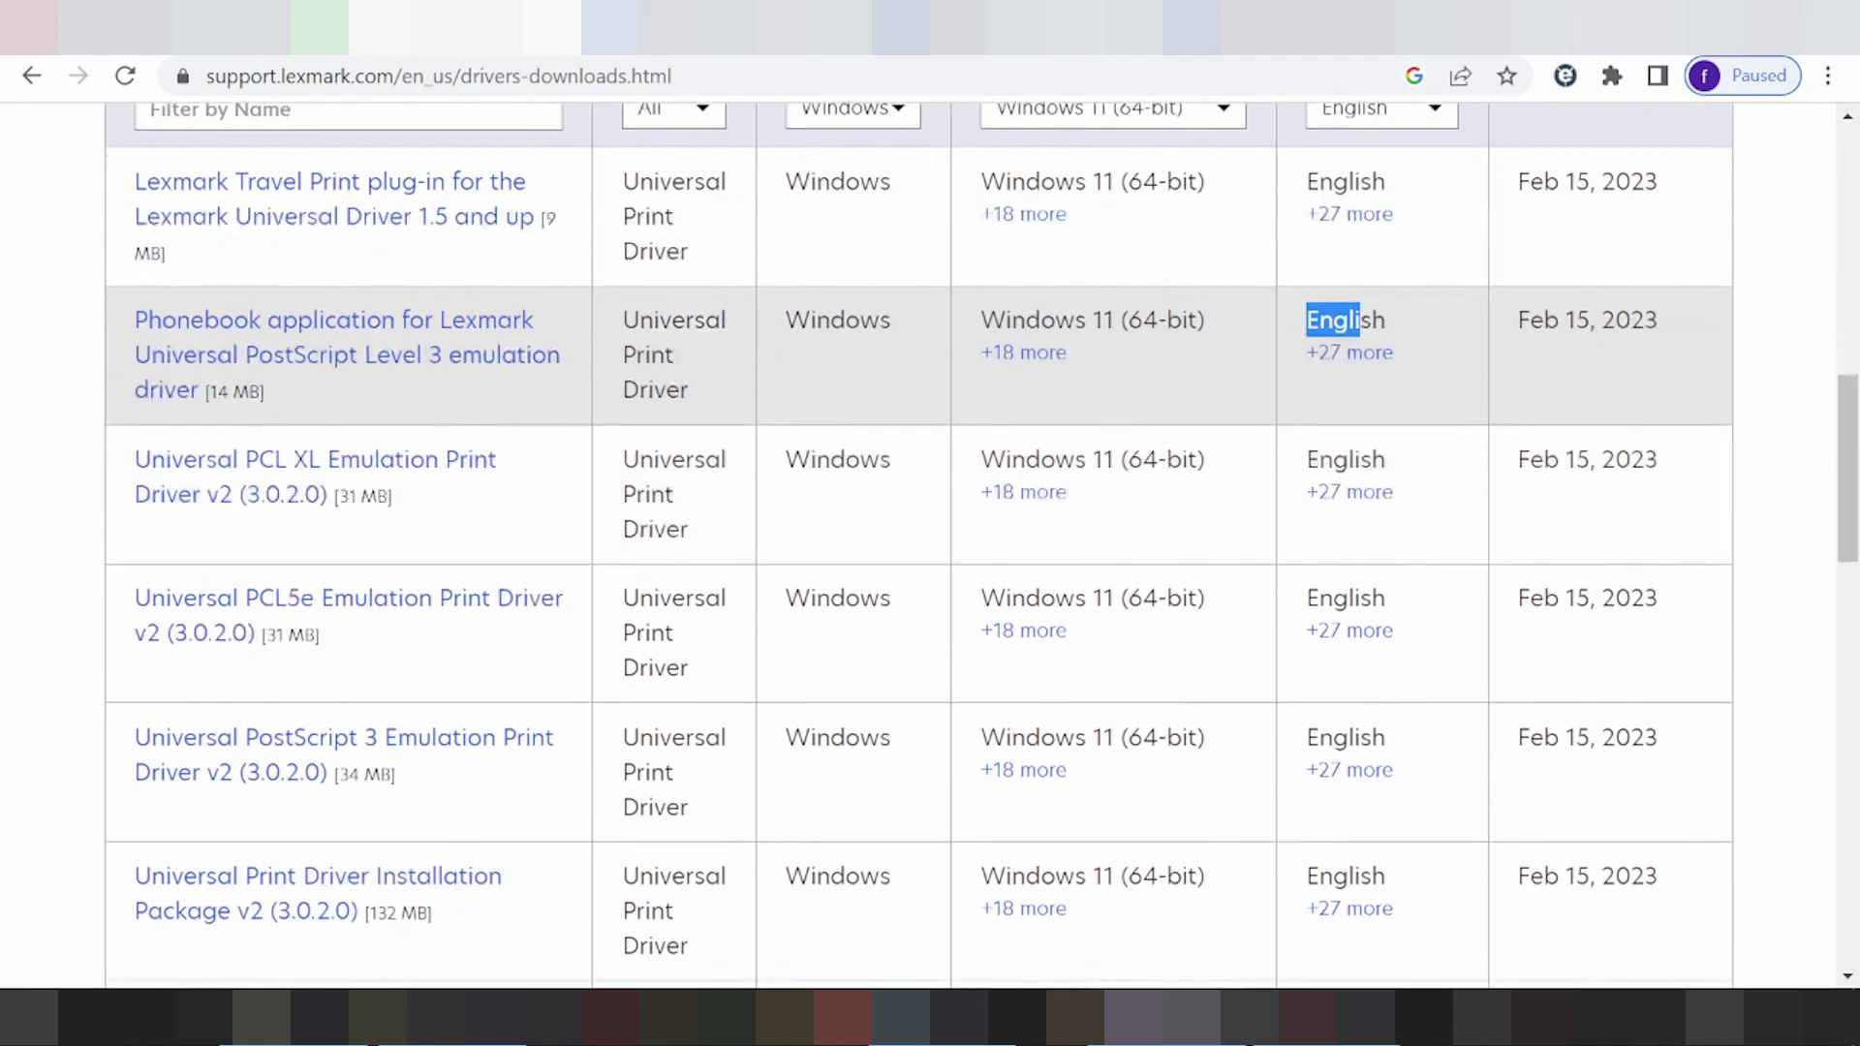
pyautogui.scroll(-1, 930, 582)
pyautogui.scroll(-1, 931, 581)
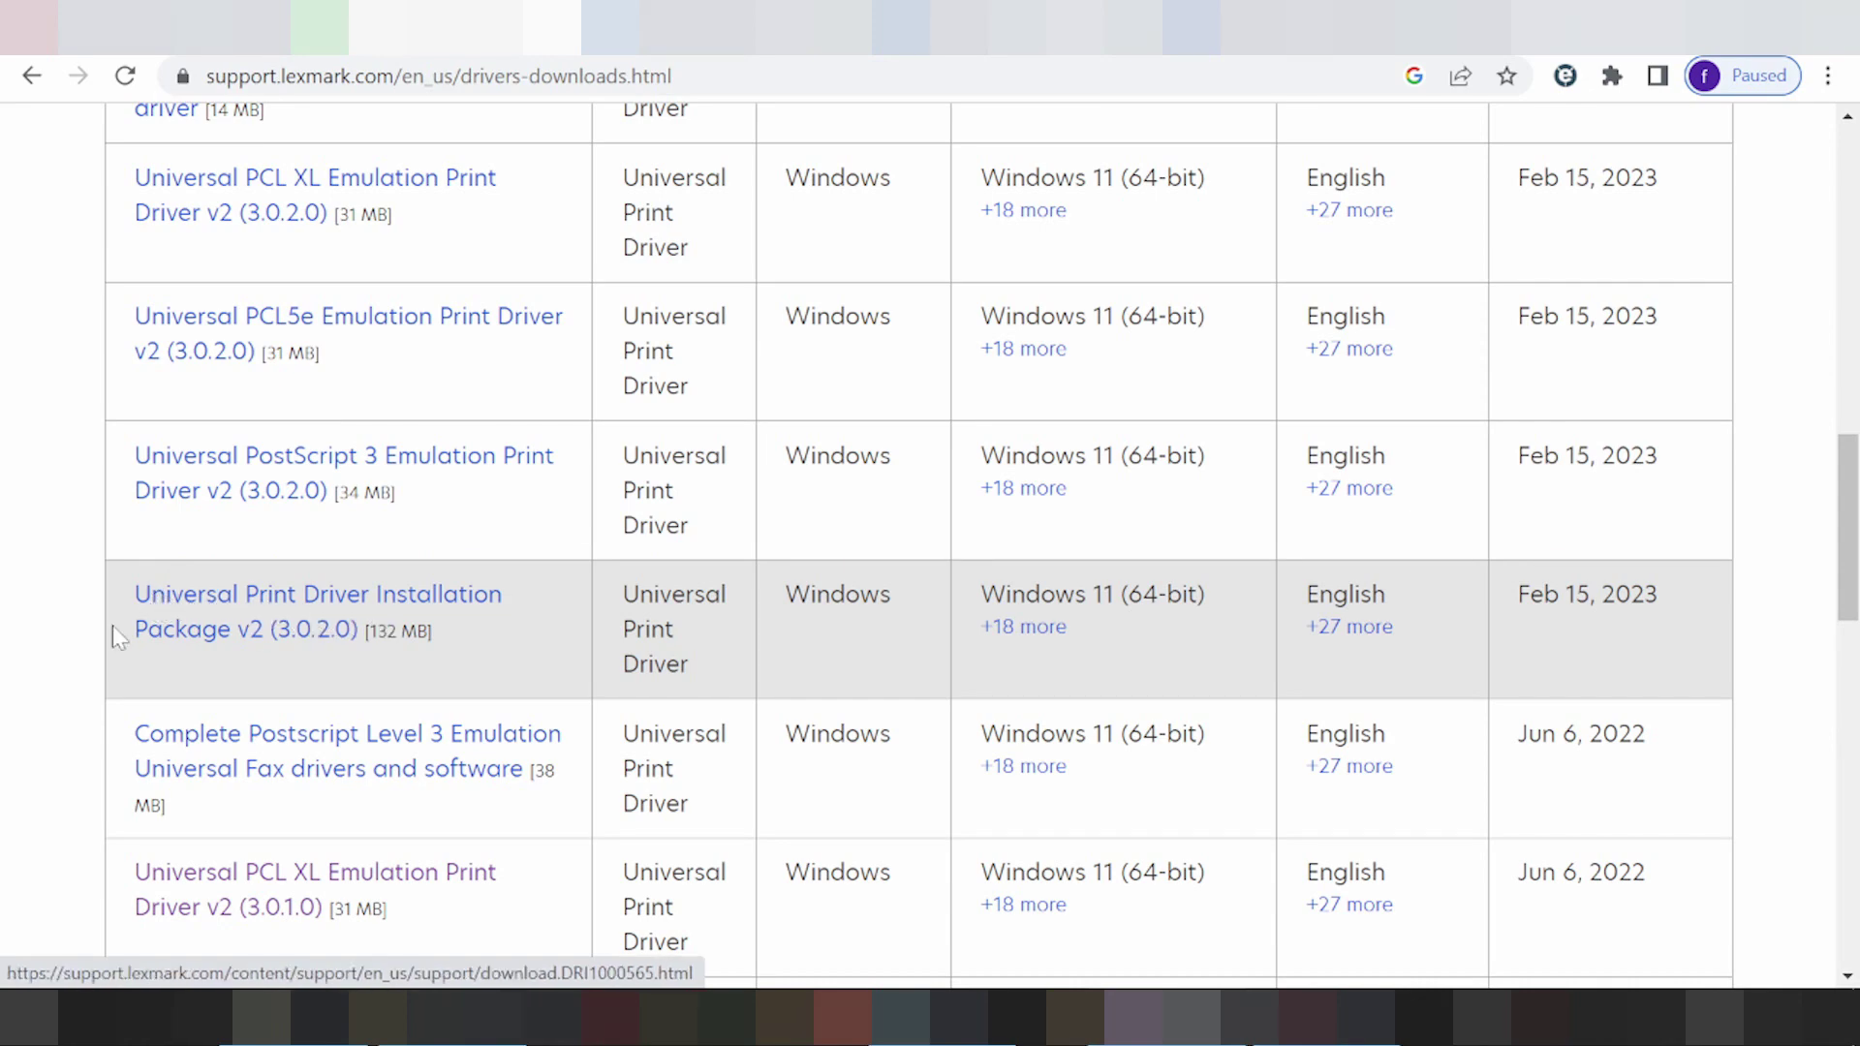
# Start downloading the Universal Print Driver Installation Package v2 (3.0.2.0)
pyautogui.click(215, 603)
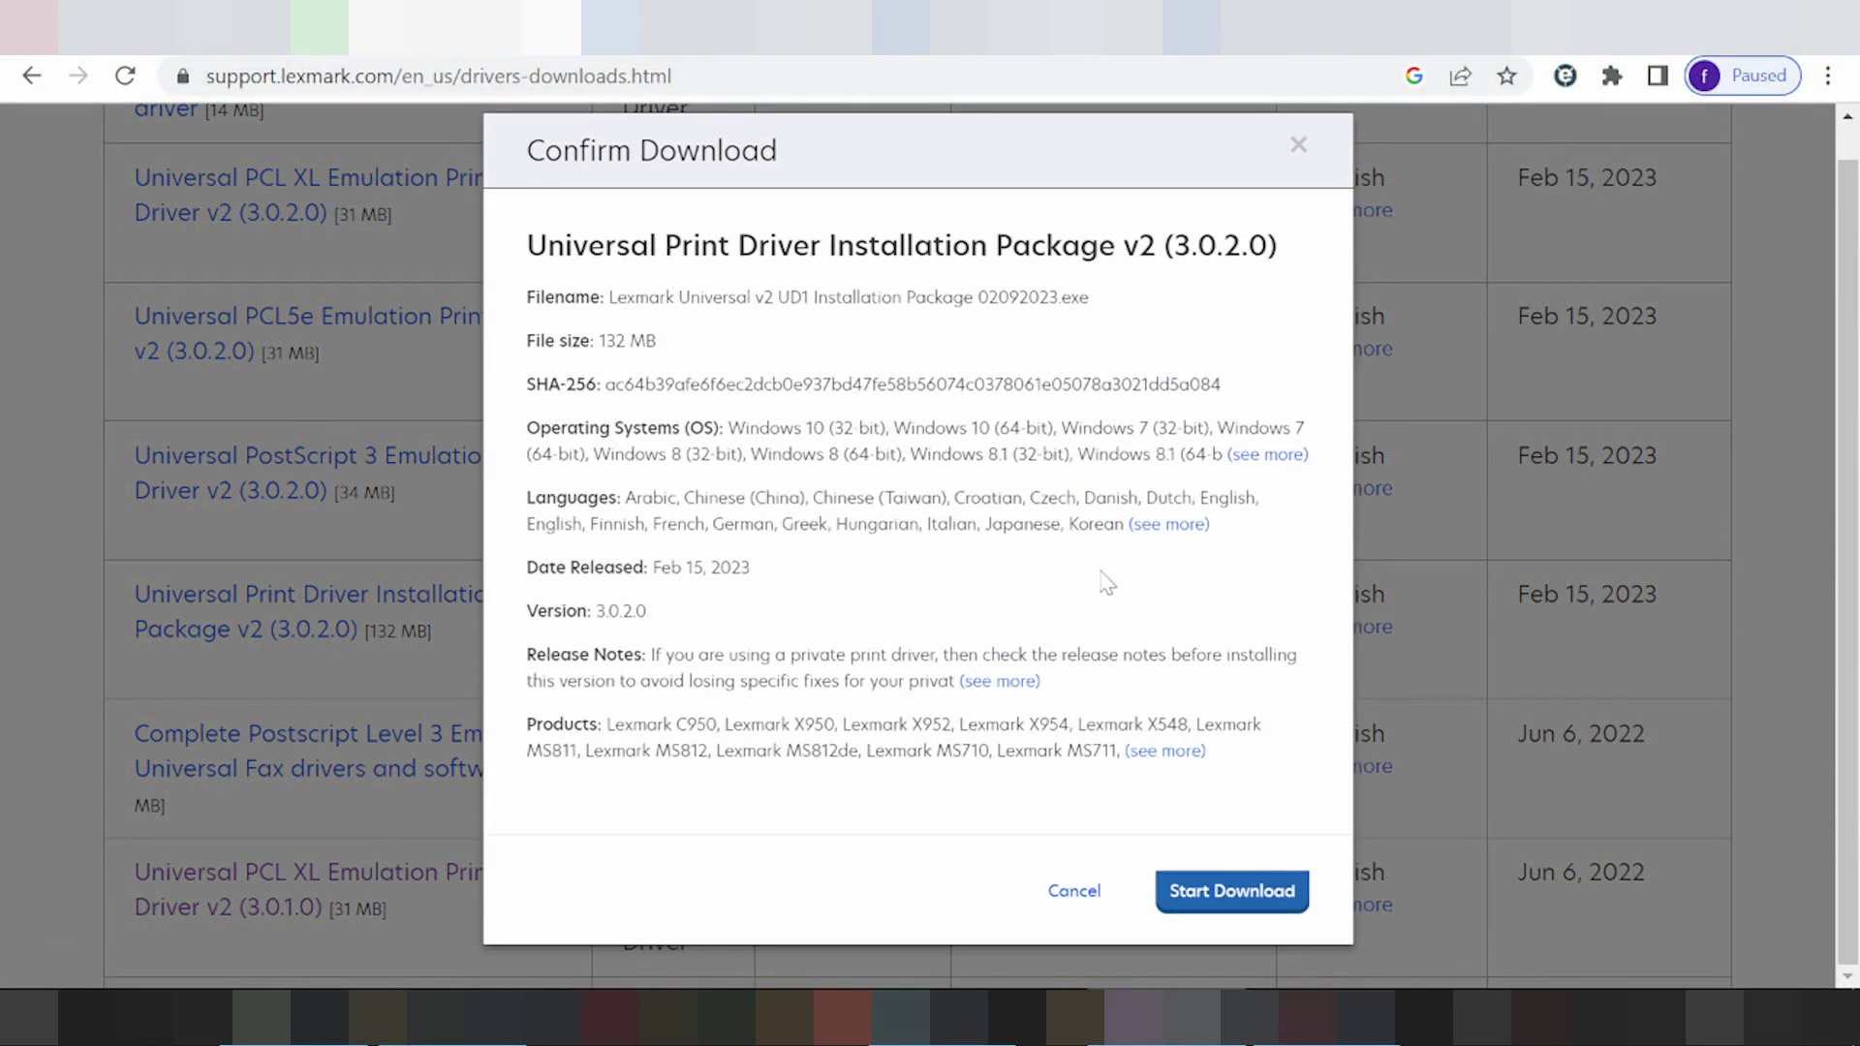
pyautogui.click(1228, 894)
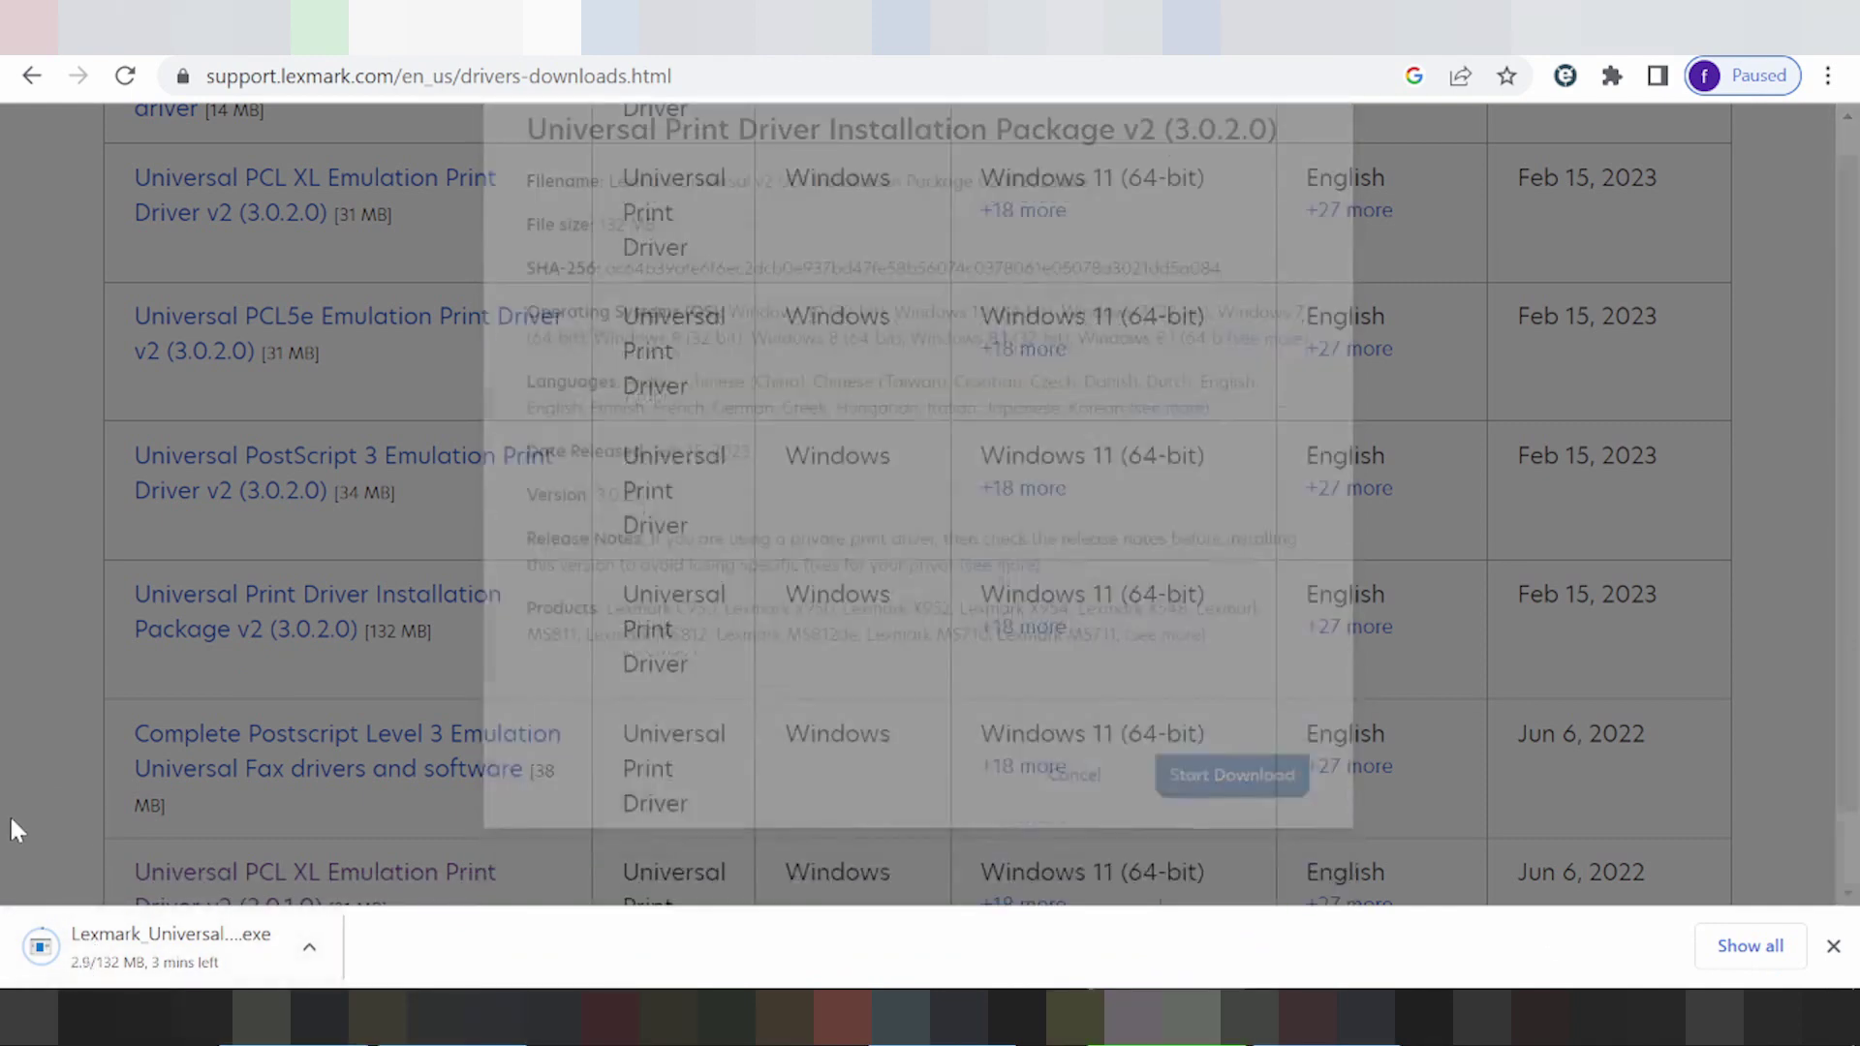
pyautogui.scroll(1, 58, 806)
pyautogui.scroll(6, 145, 800)
pyautogui.scroll(2, 218, 791)
pyautogui.scroll(2, 283, 782)
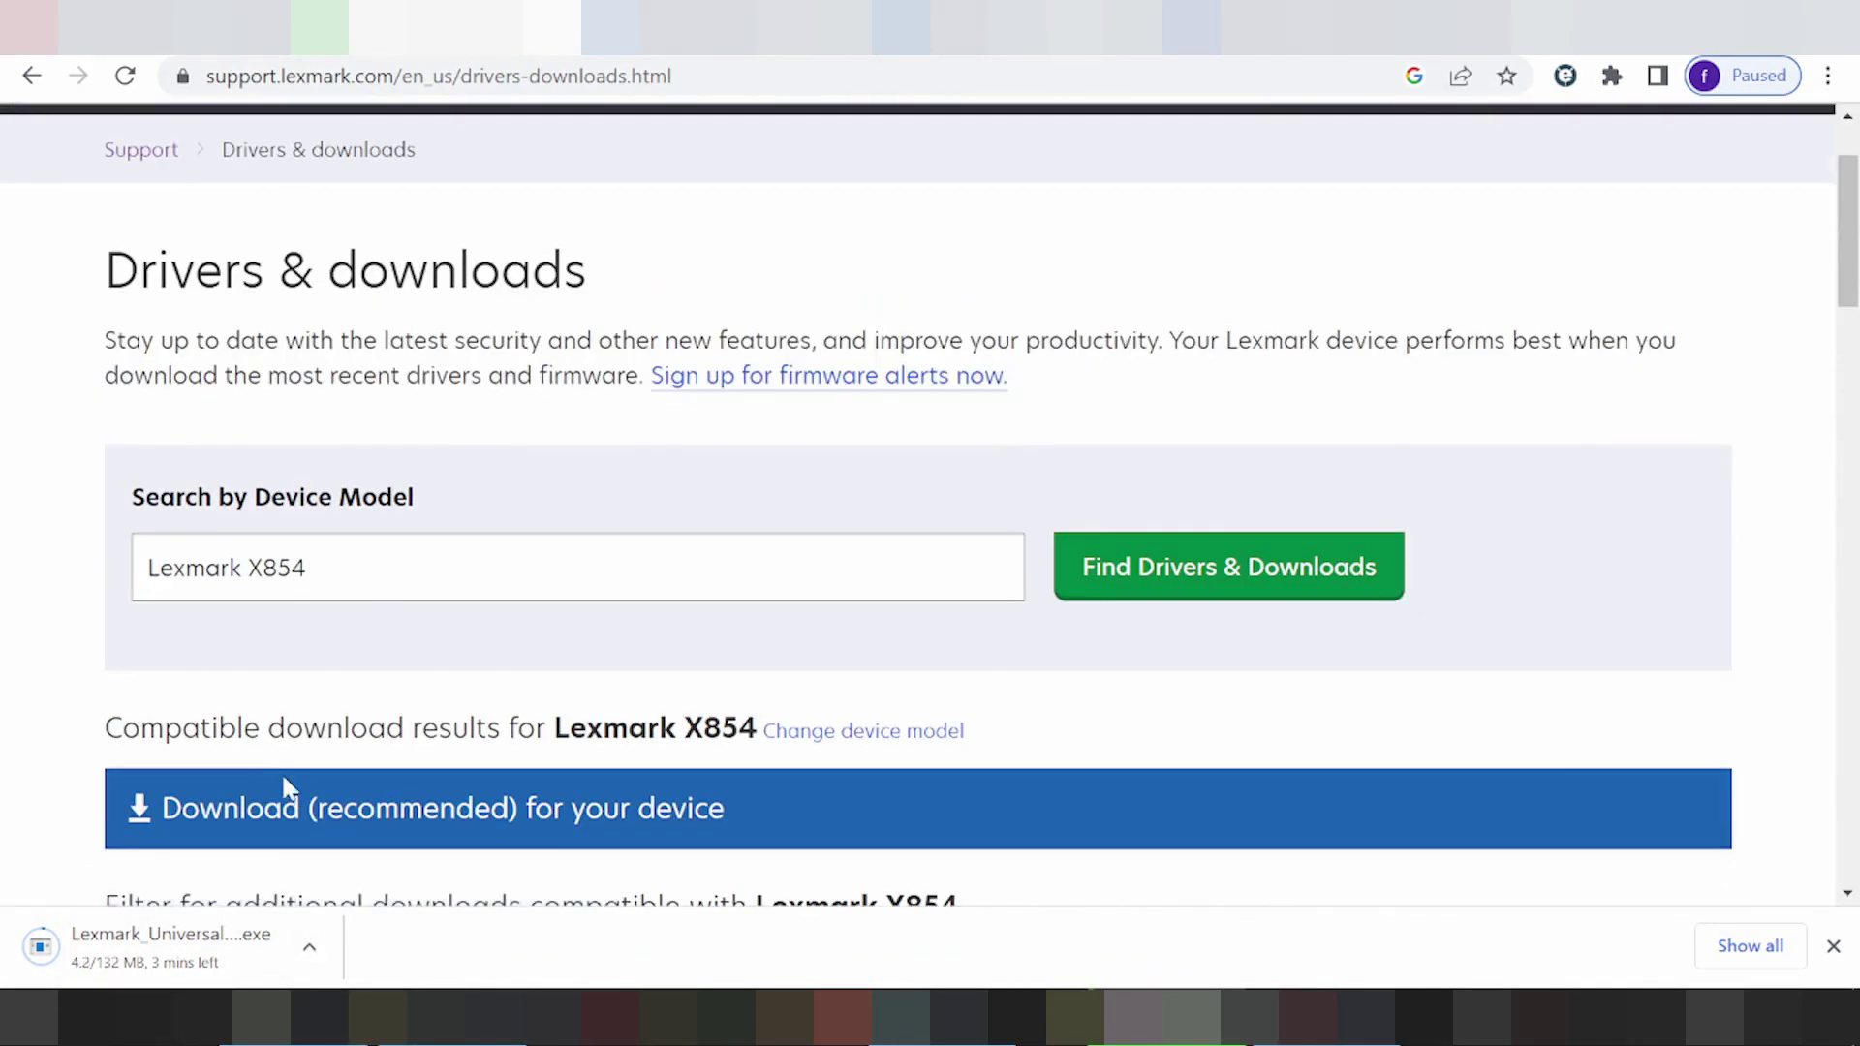
pyautogui.scroll(1, 340, 778)
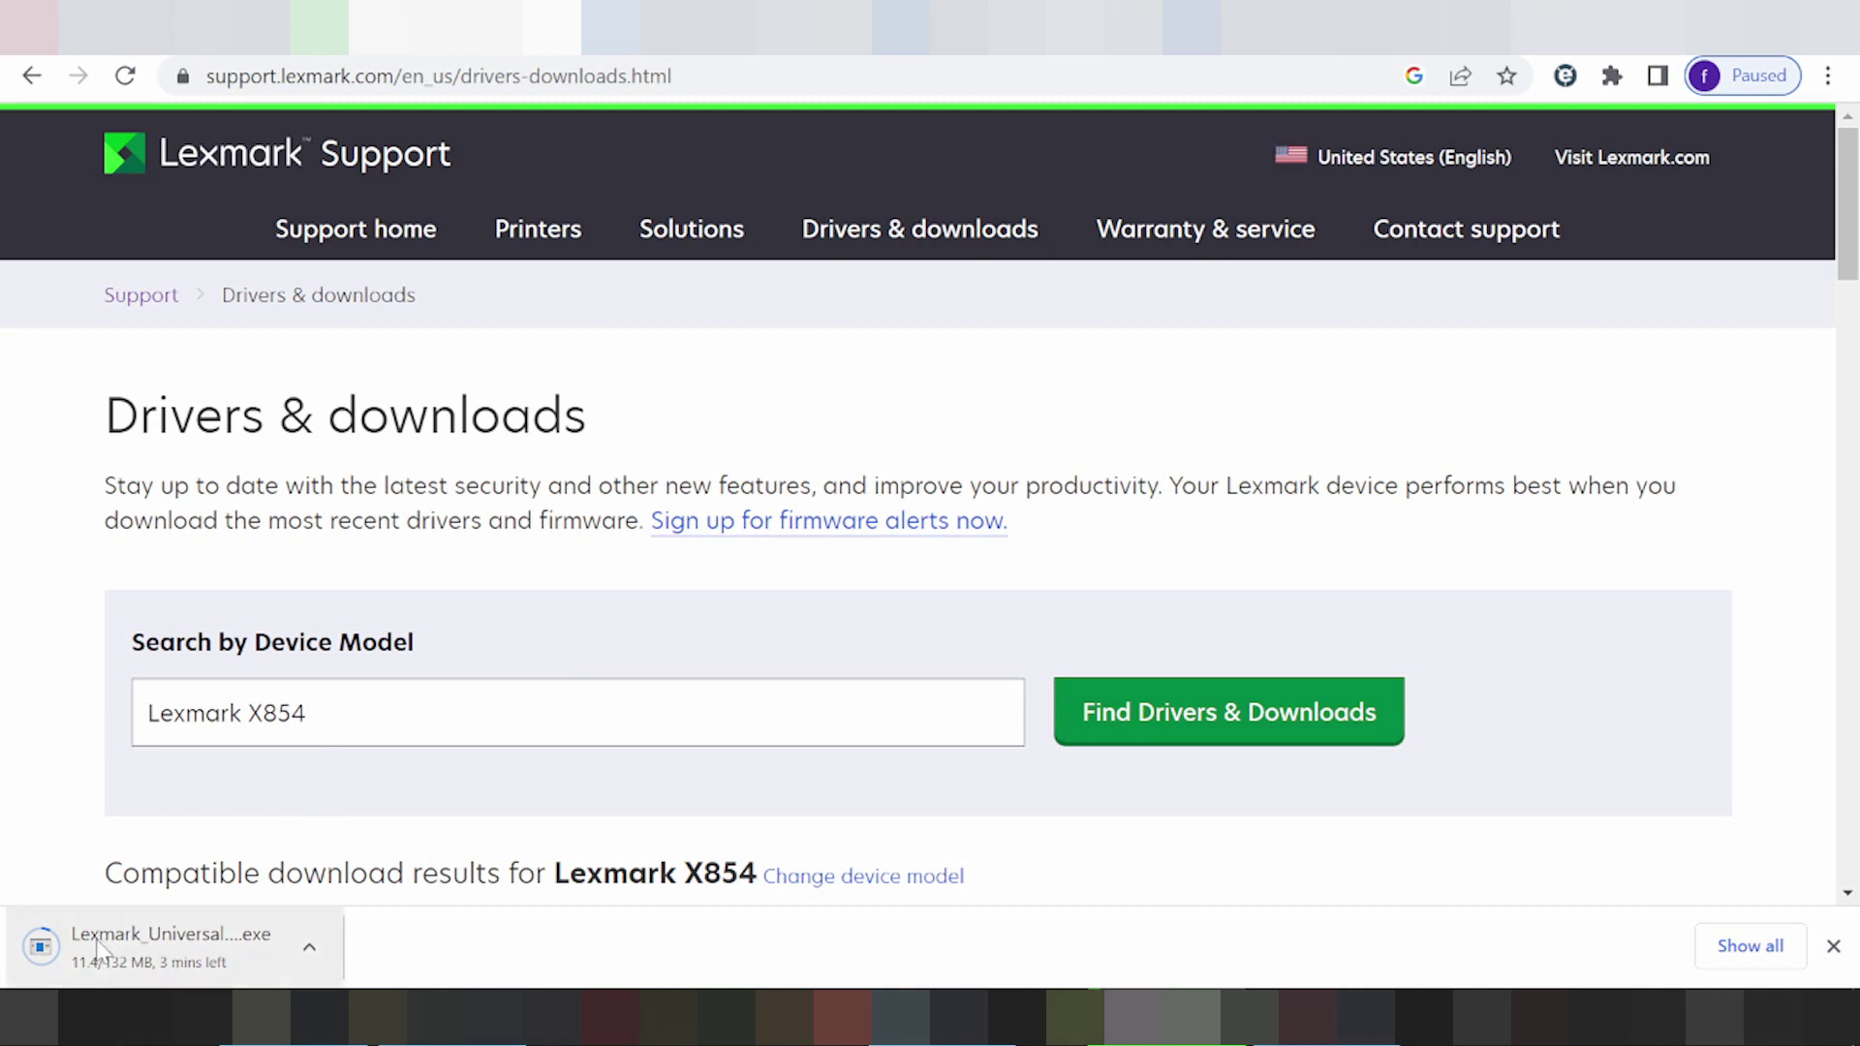
pyautogui.click(310, 946)
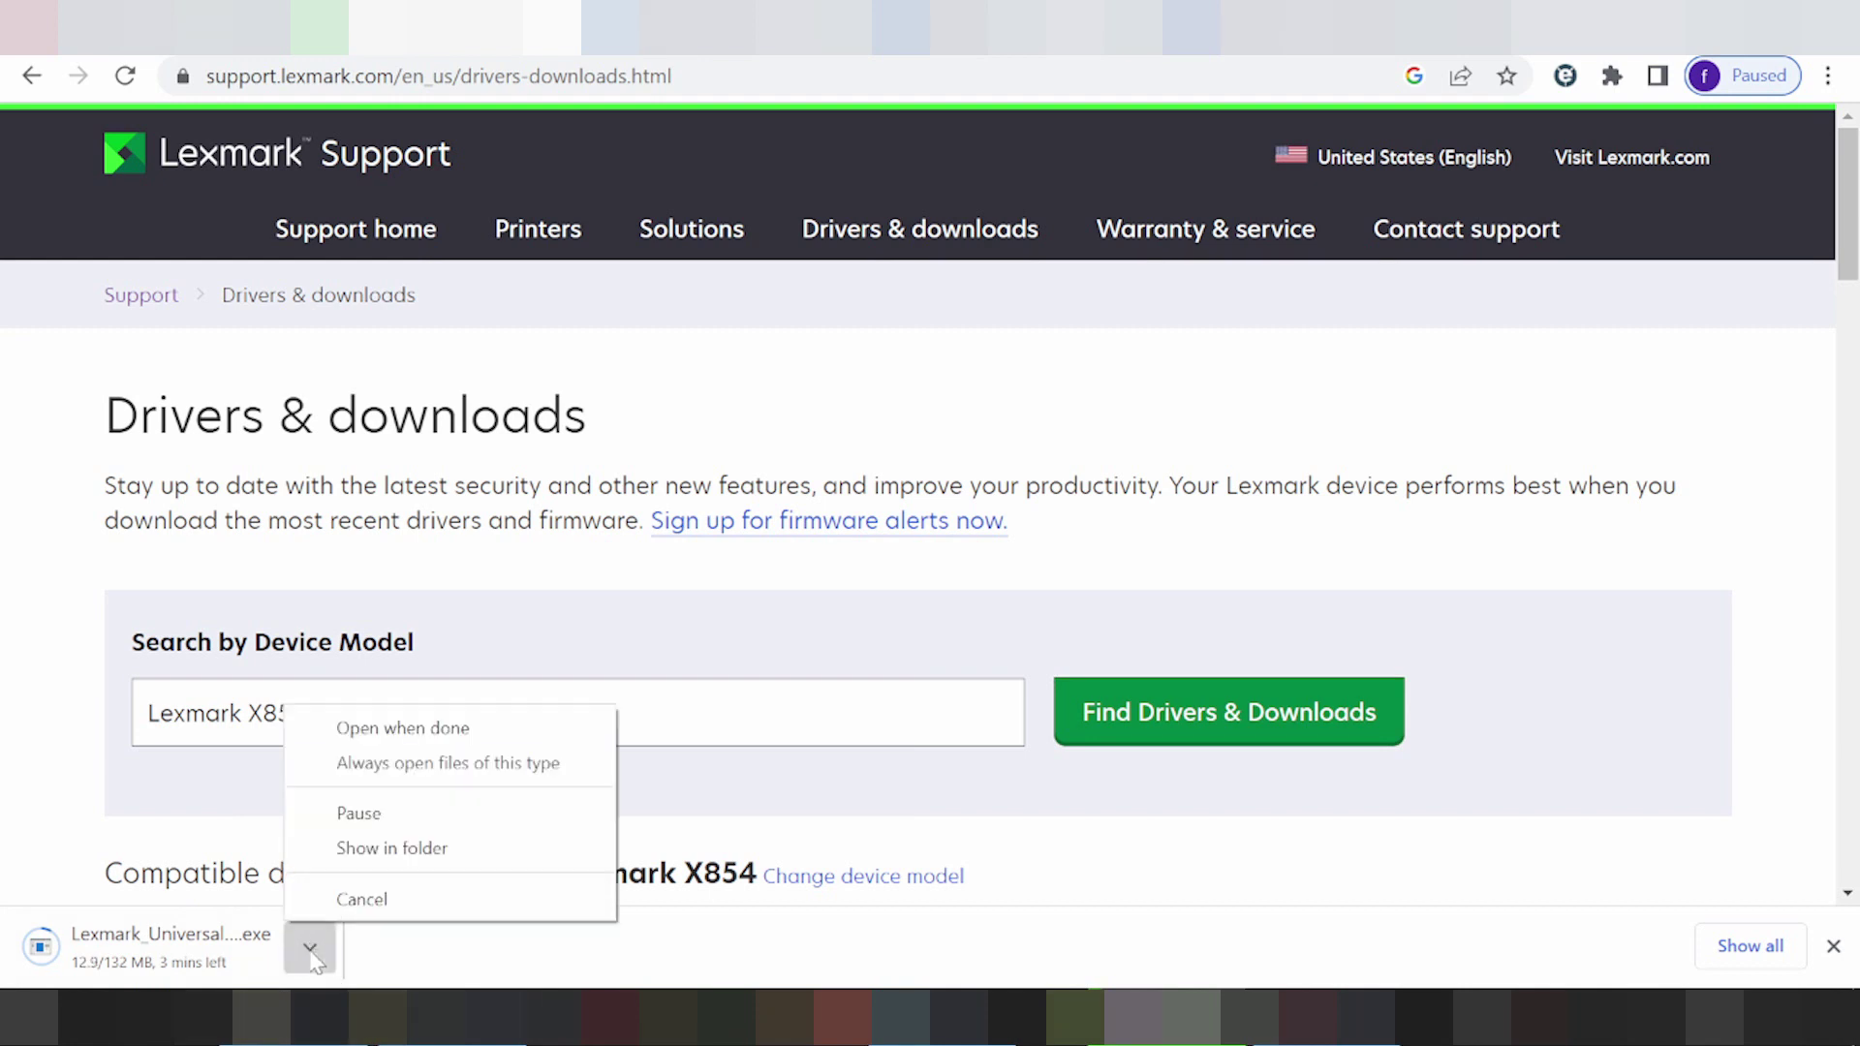
pyautogui.click(17, 770)
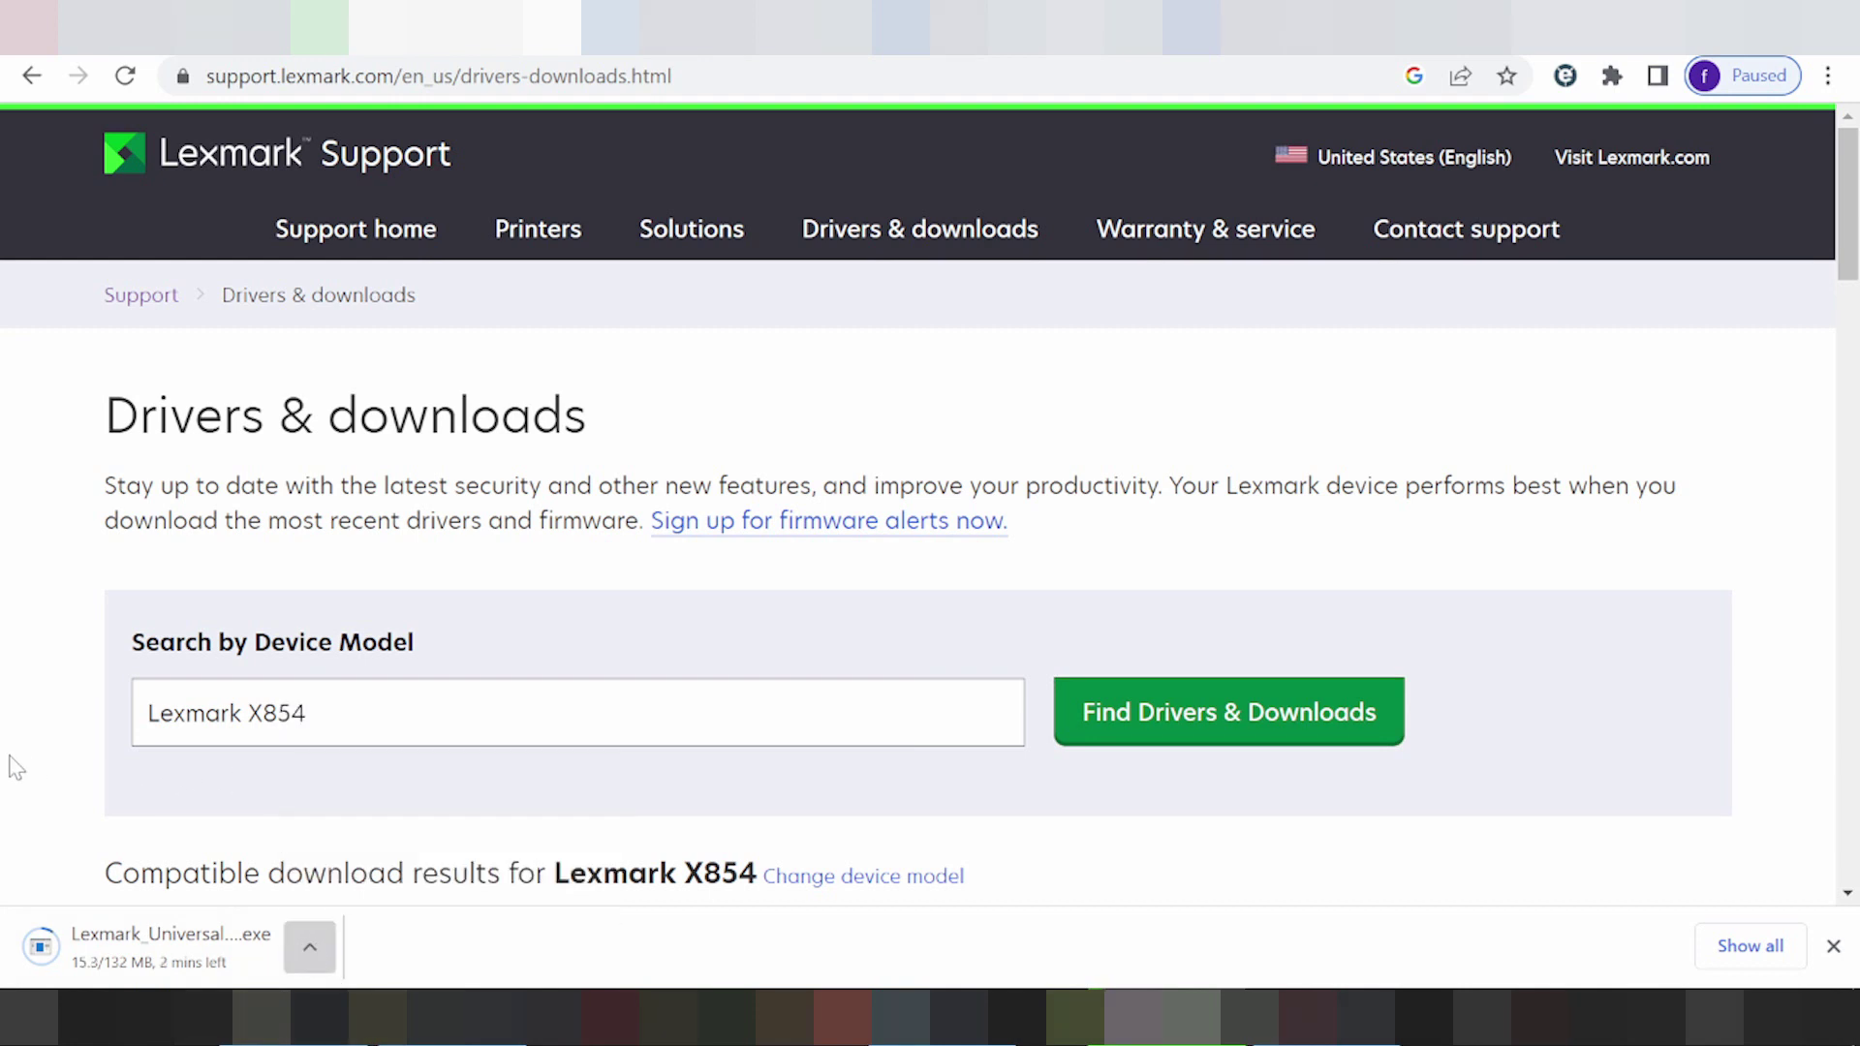